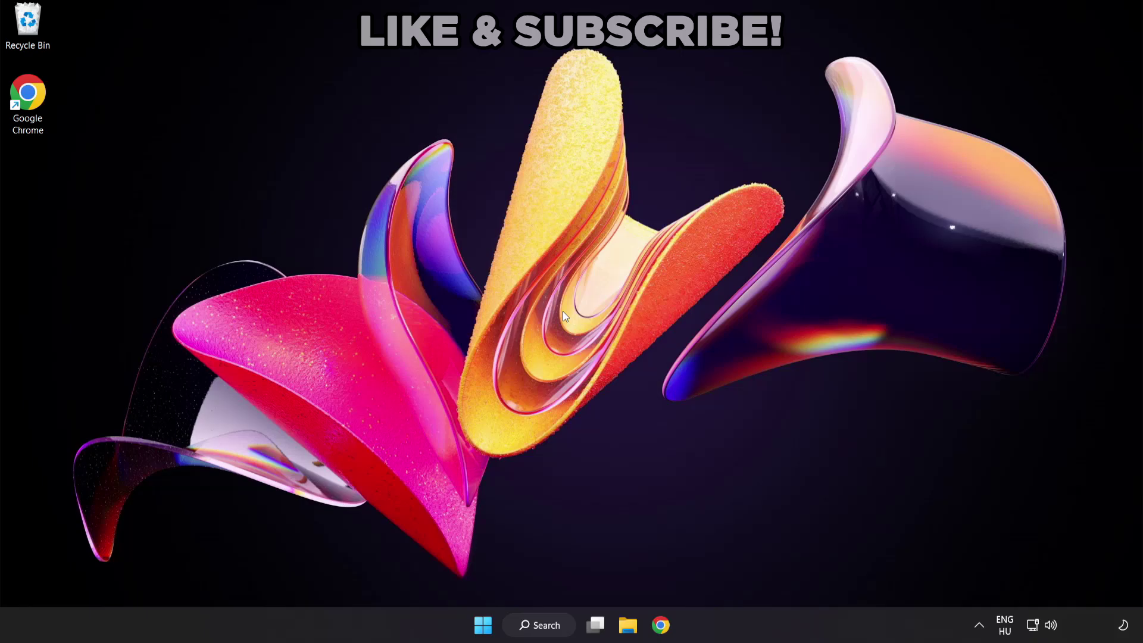
Search Windows for 'device manager'.
click(551, 631)
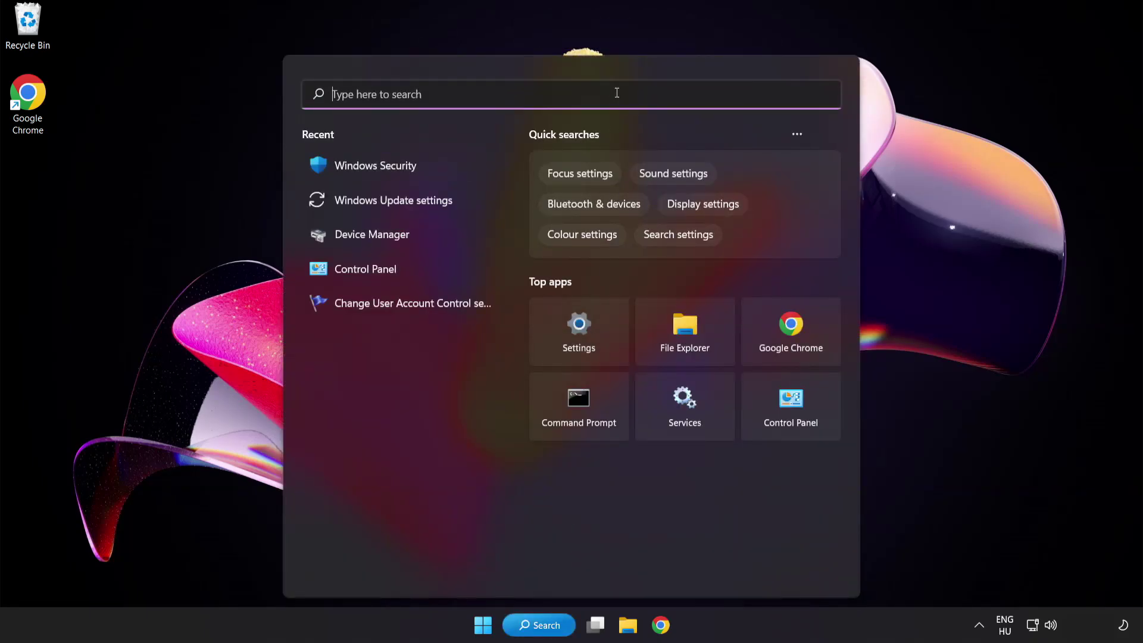
text(device manag)
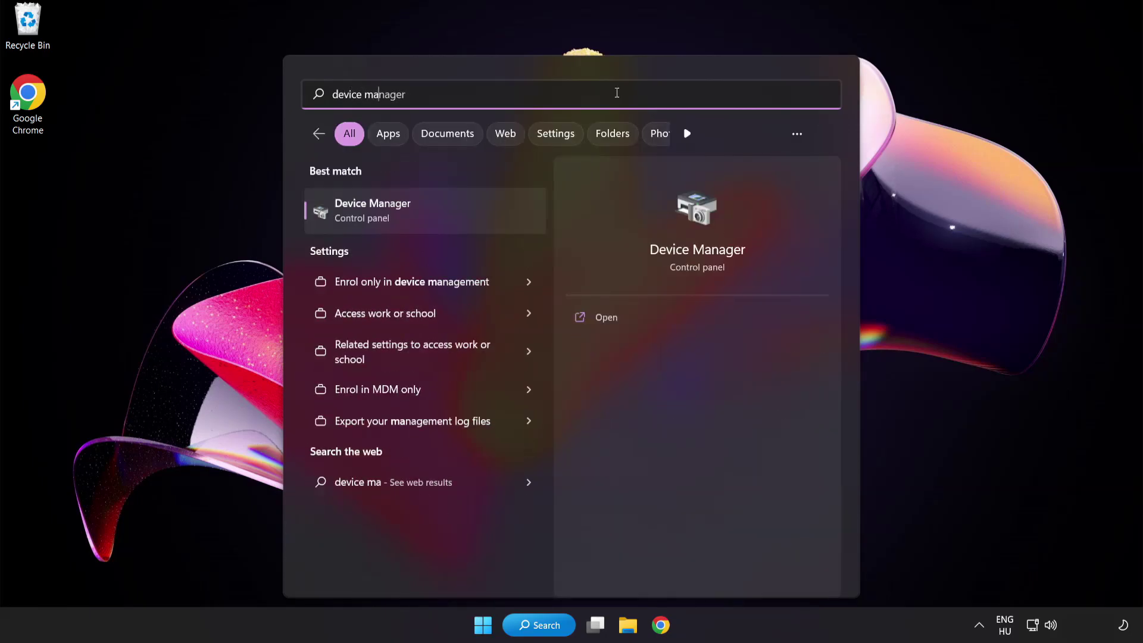
text(er)
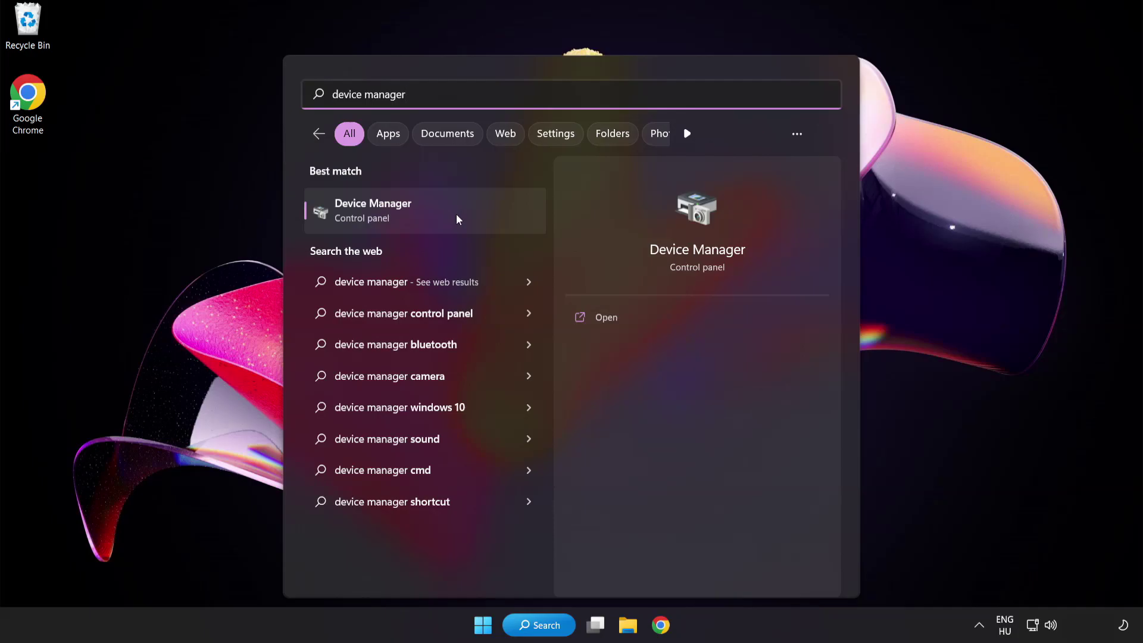
Open Device Manager, expand Display adapters and bring up the VMware SVGA 3D adapter's context menu.
click(456, 219)
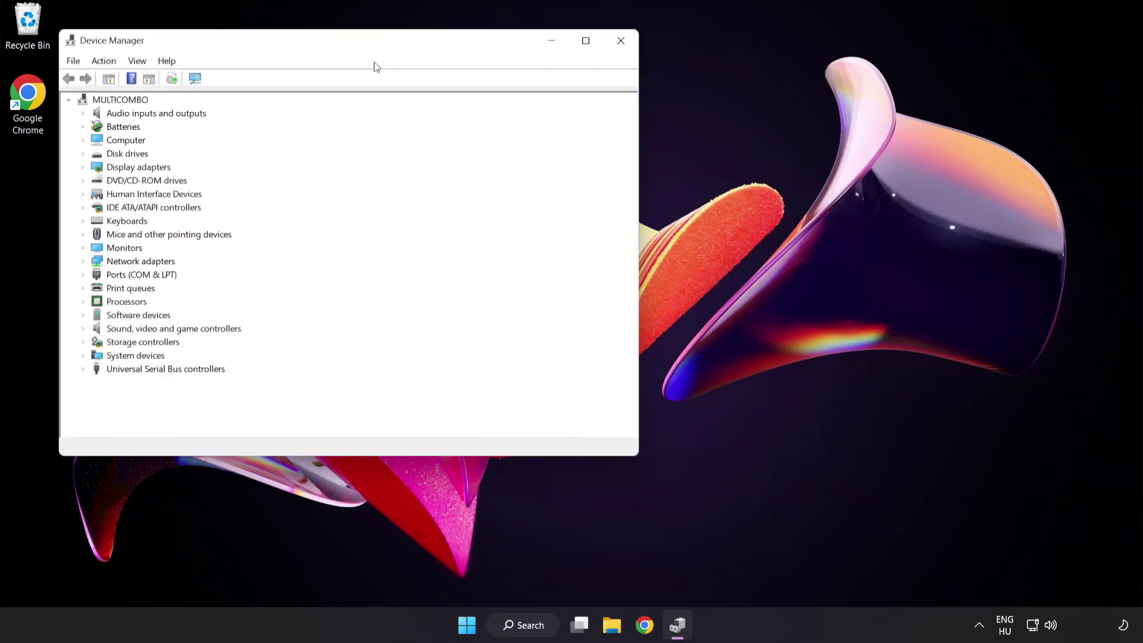
drag(369, 46, 561, 119)
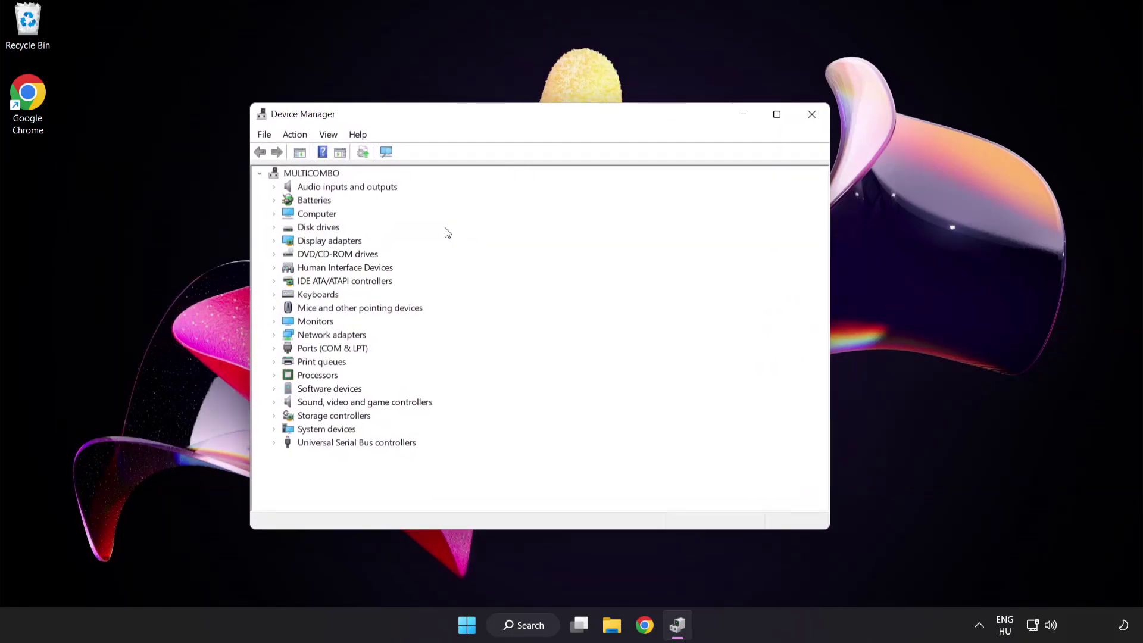
click(353, 244)
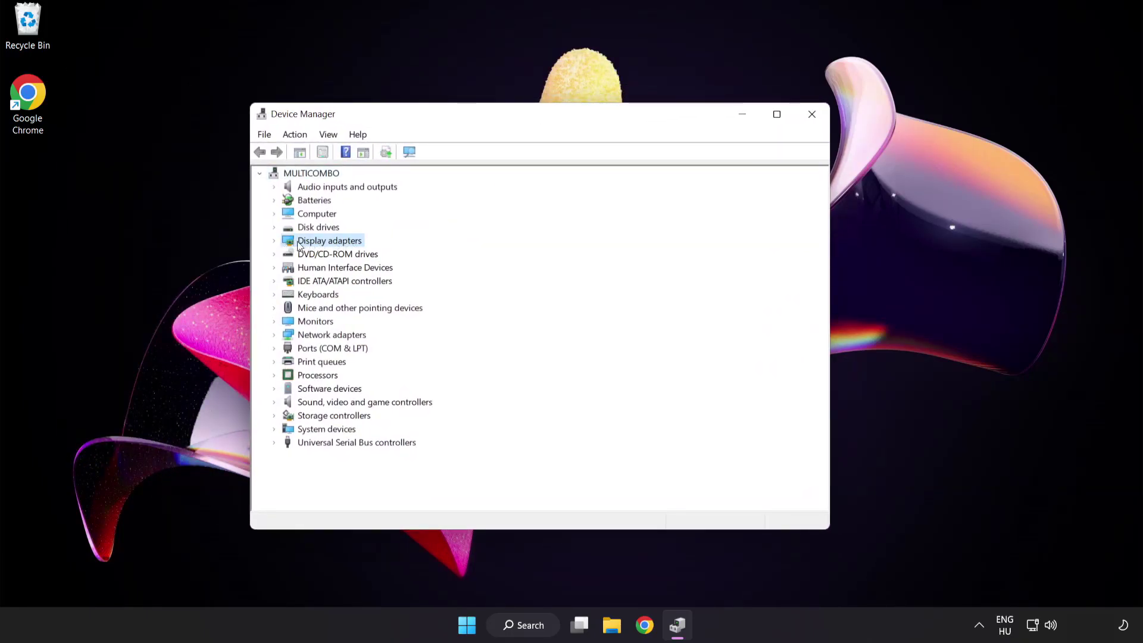
click(274, 241)
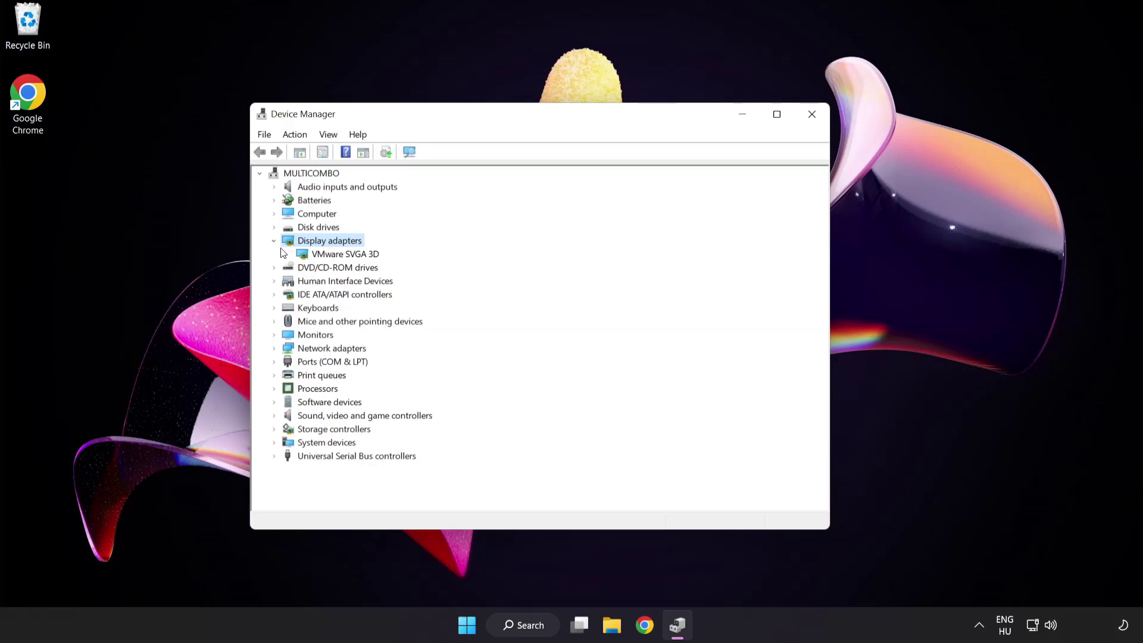
click(302, 258)
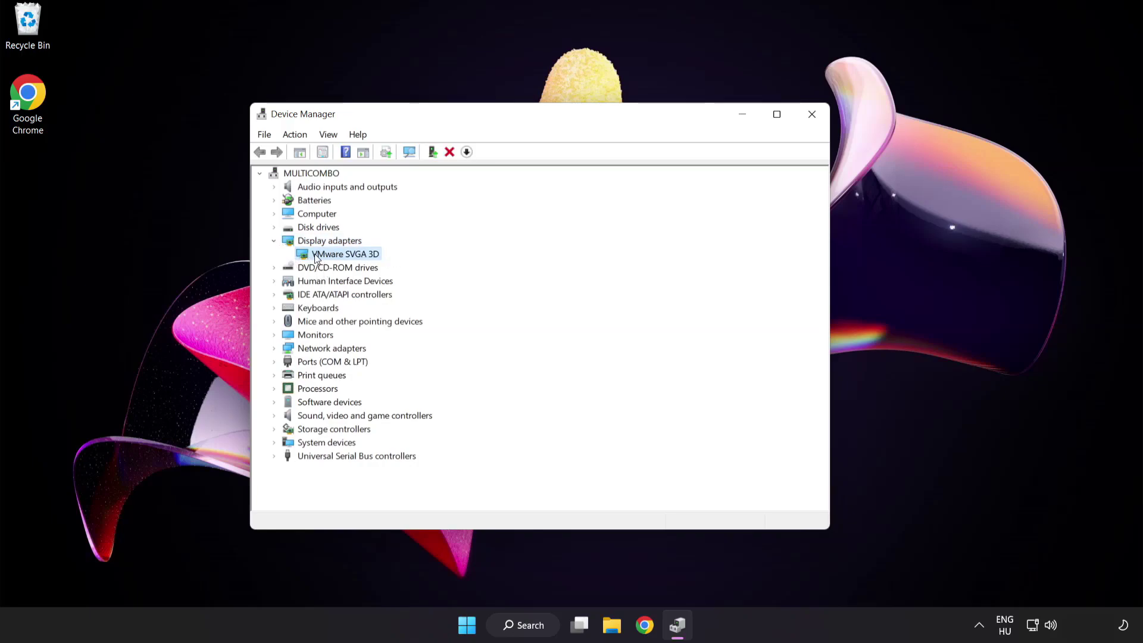
right_click(335, 257)
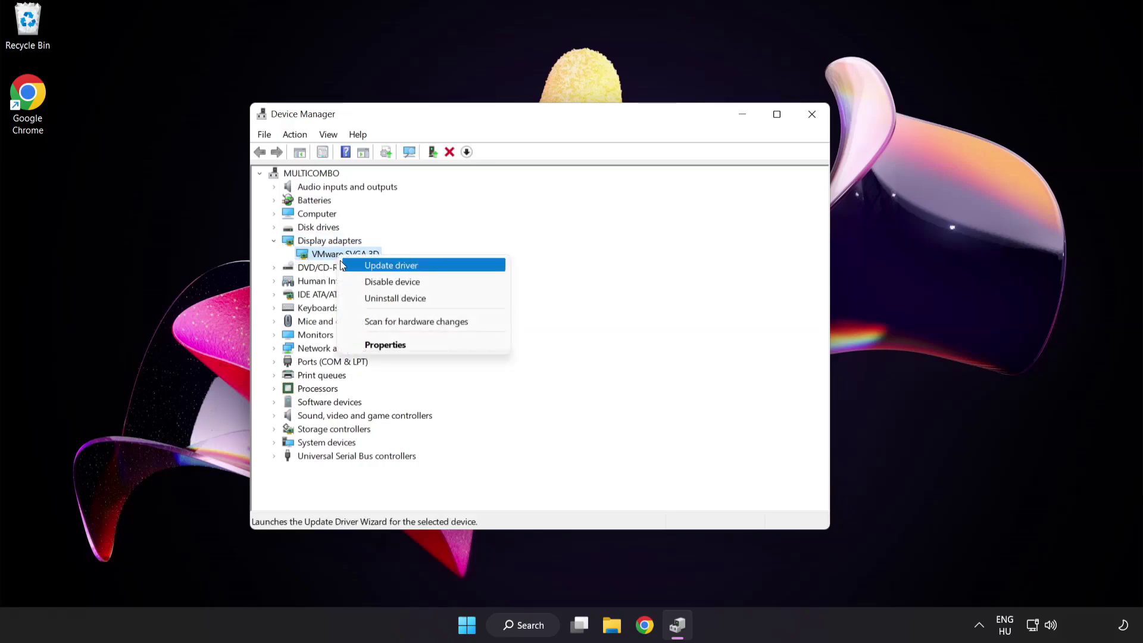
Search automatically for a VMware SVGA 3D driver, which finds the best one already installed, then close the wizard.
click(443, 267)
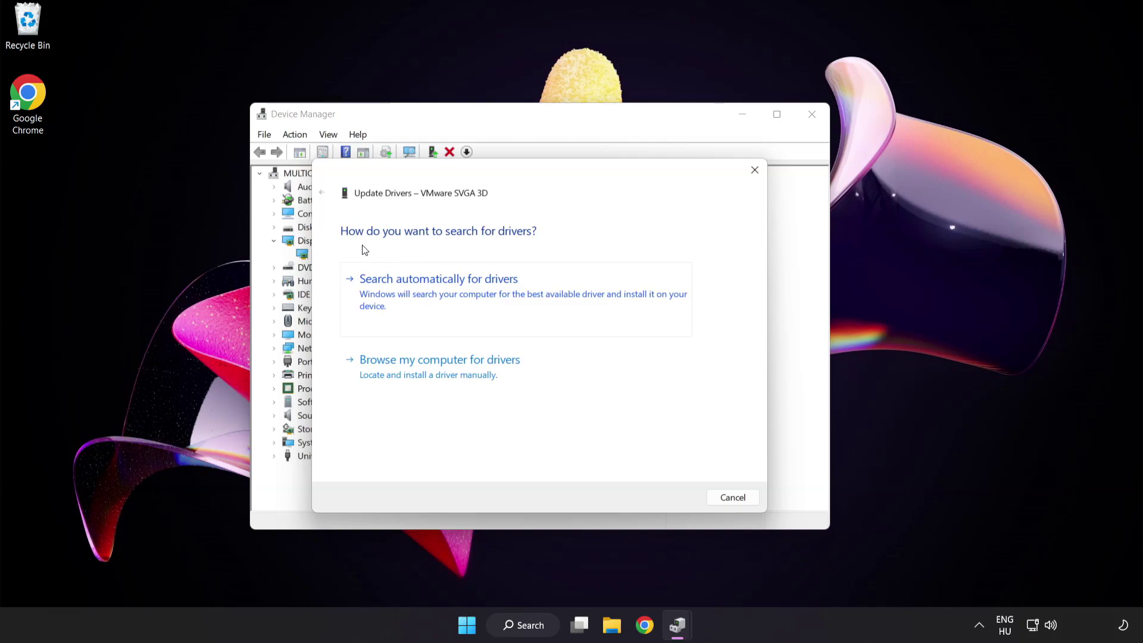
click(499, 295)
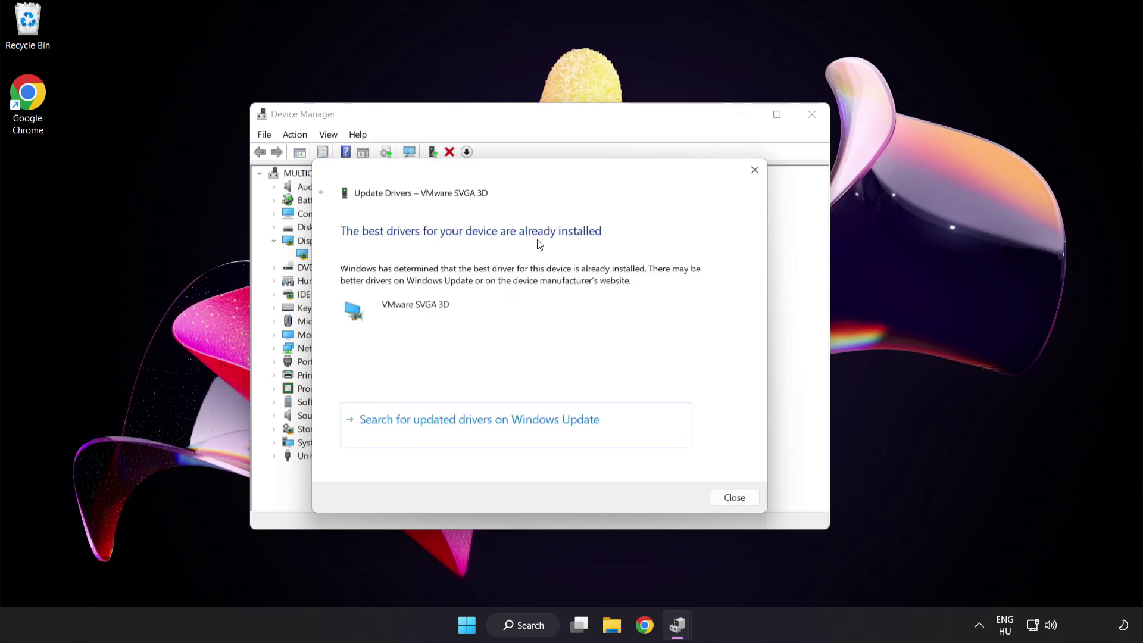
click(733, 500)
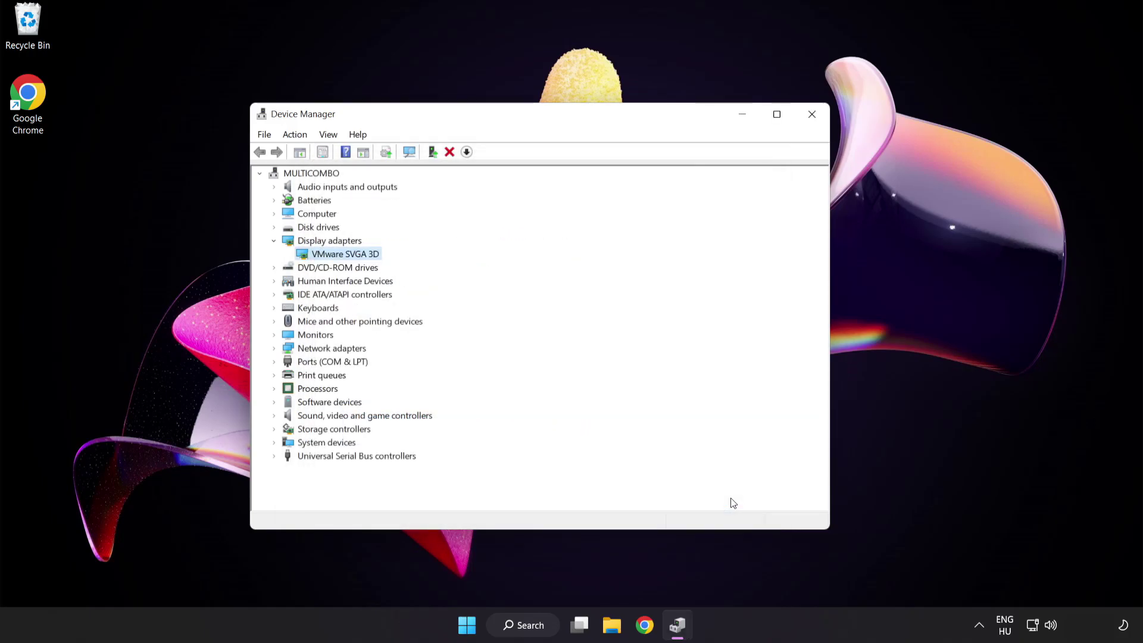
Close Device Manager and open Windows Update settings by searching 'update'.
click(812, 115)
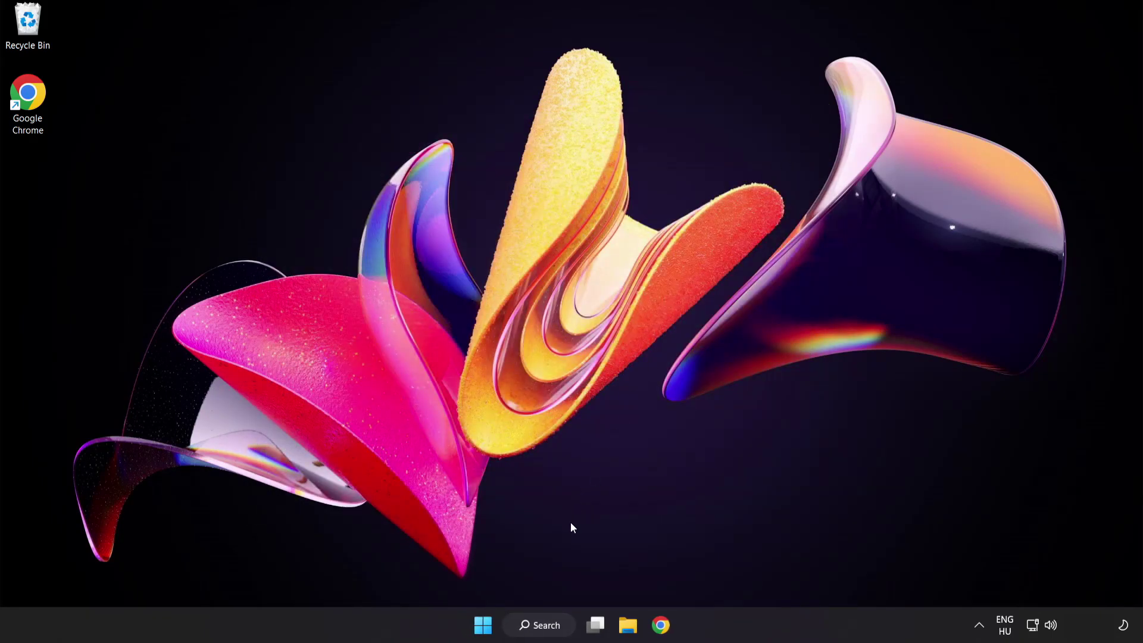
click(554, 631)
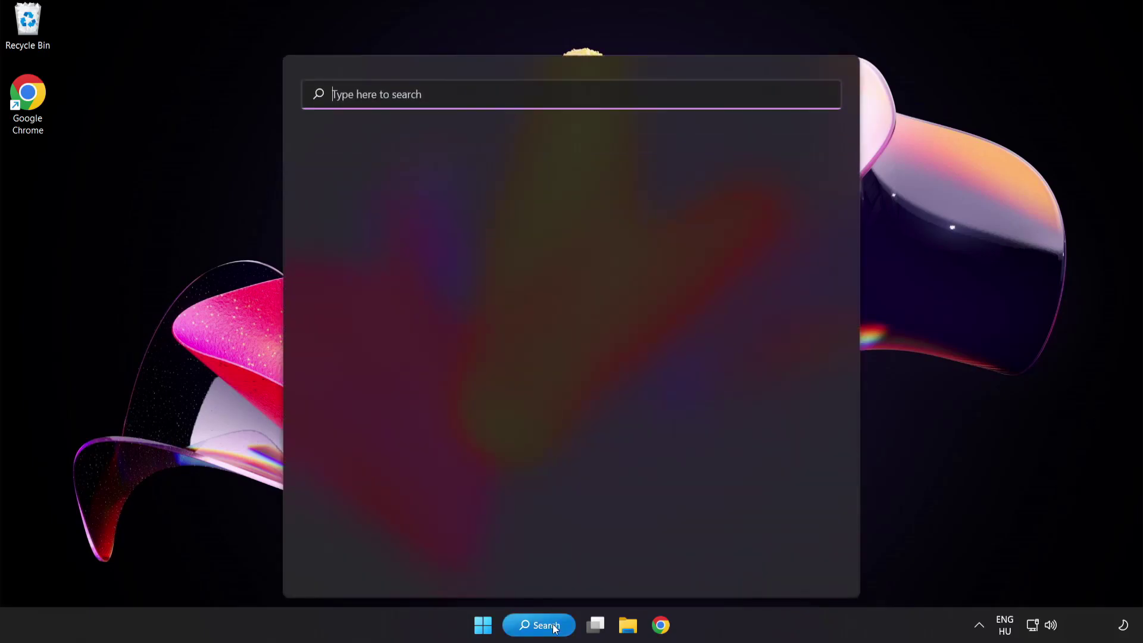
text(update)
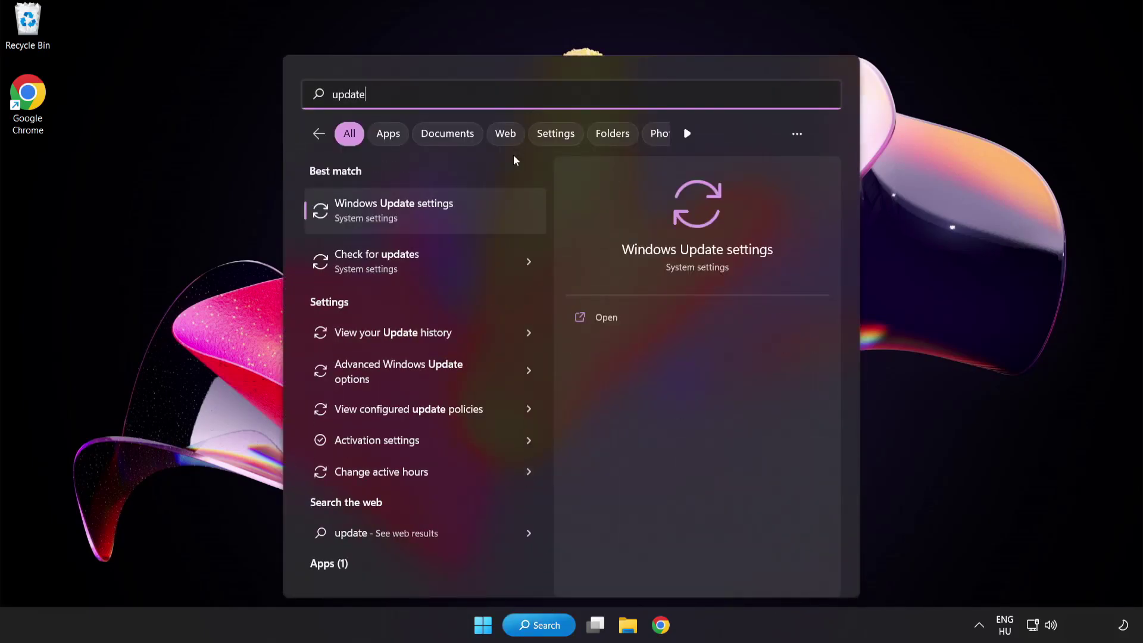
click(437, 218)
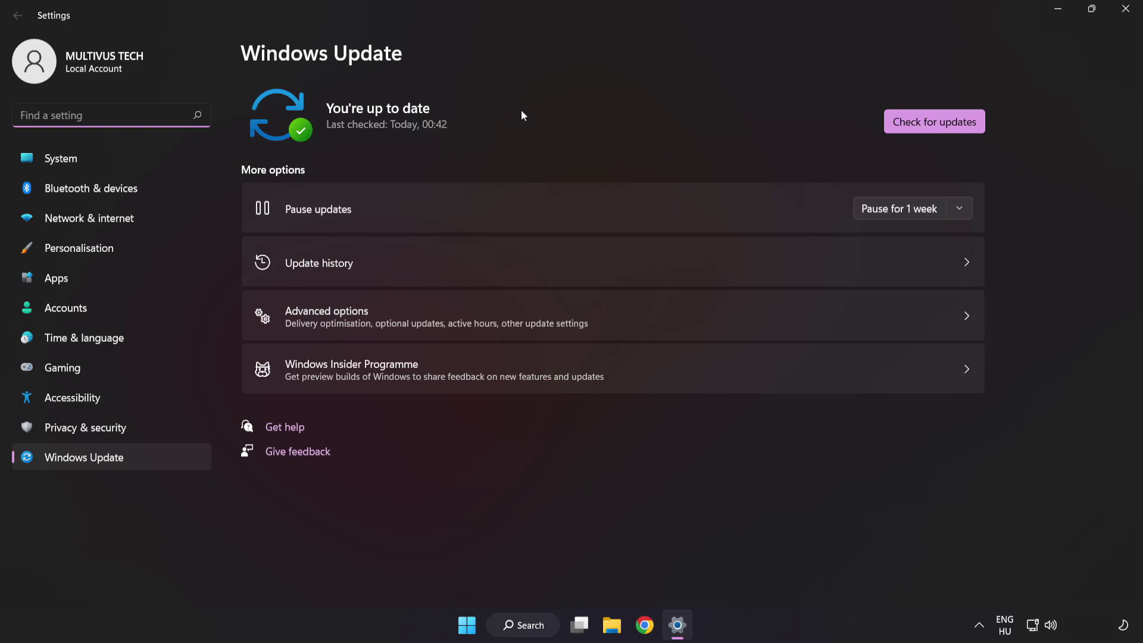
Check for Windows updates, confirm 'You're up to date', and close Settings.
click(929, 127)
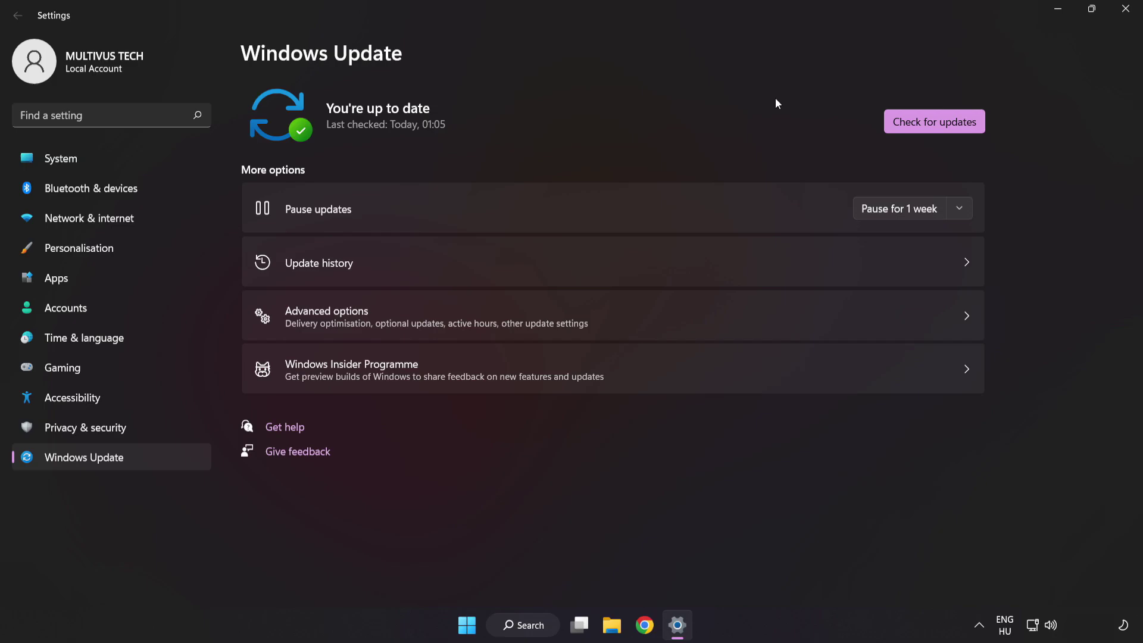
click(1124, 16)
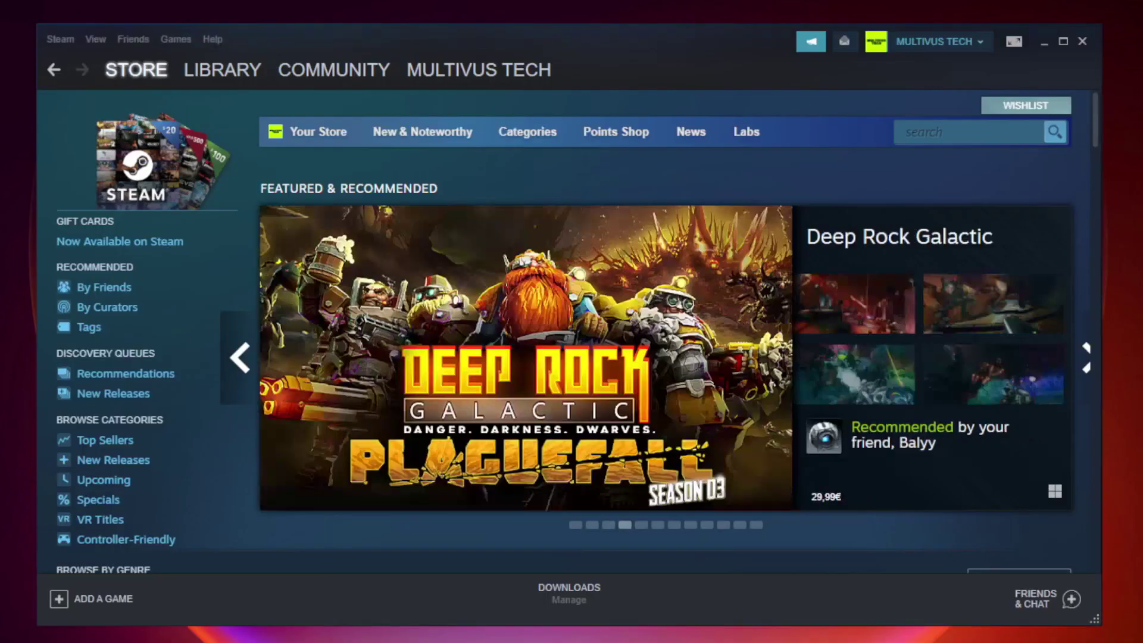
Switch Steam to the Library and open the context menu for YOUR NOT WORKING GAME.
mouse_move(189, 73)
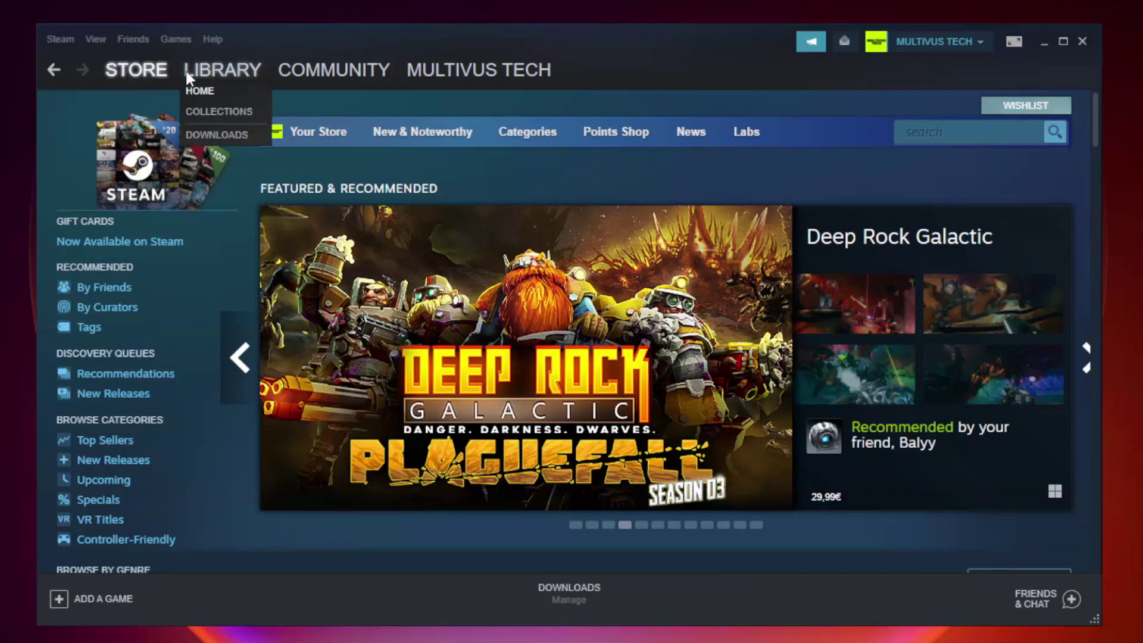
click(231, 76)
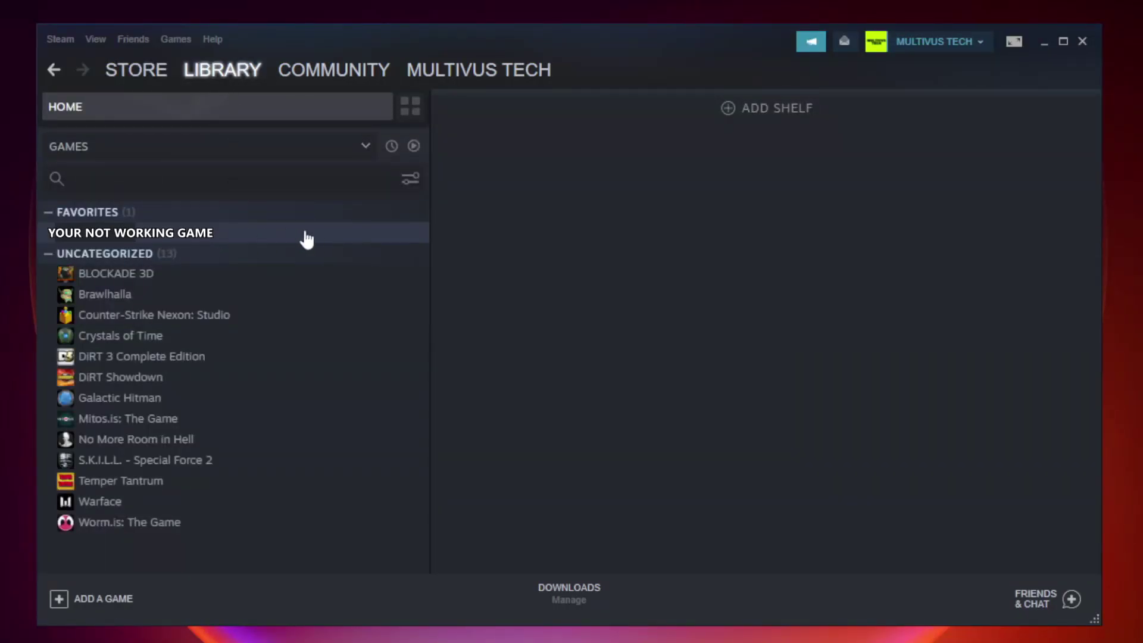
right_click(247, 238)
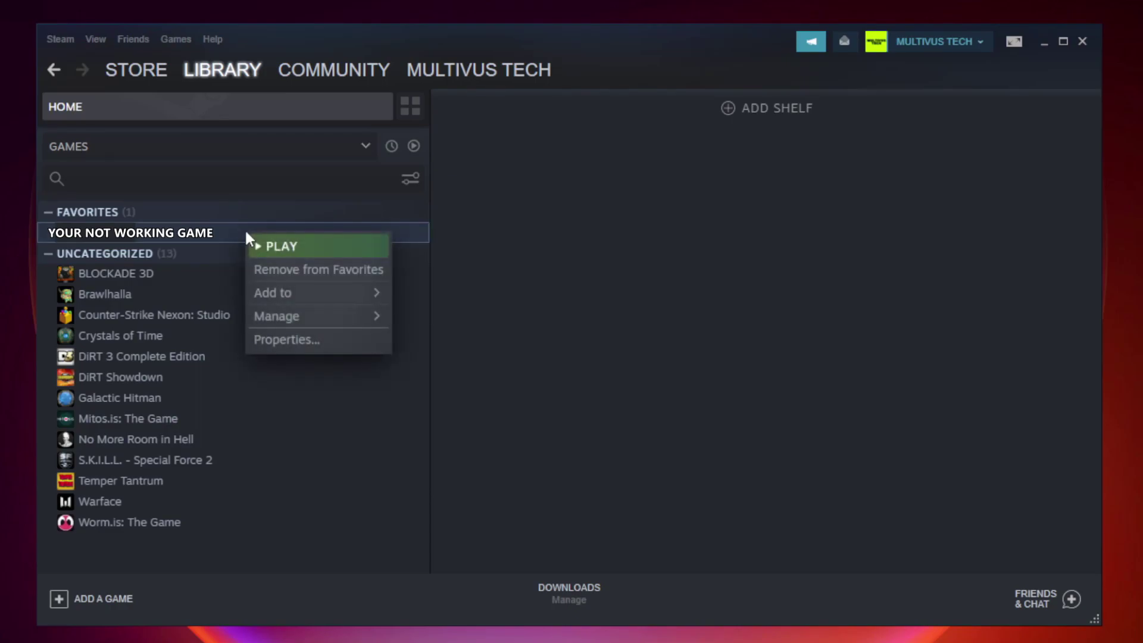
Verify the game's files from Properties > Local Files, with all 9192 files validated.
click(316, 342)
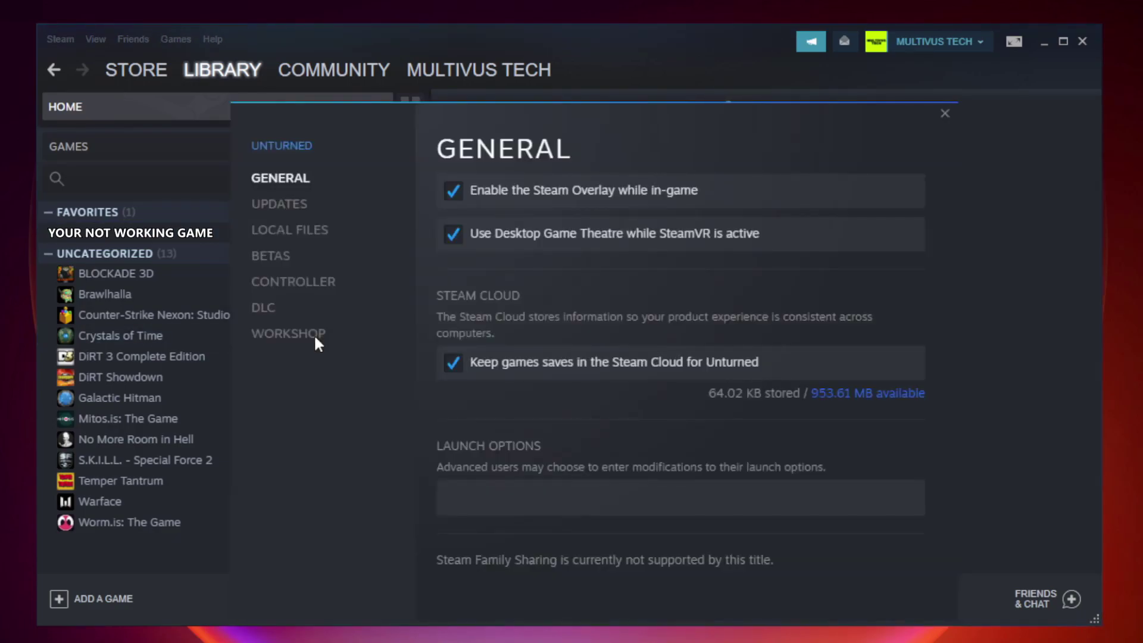
click(303, 238)
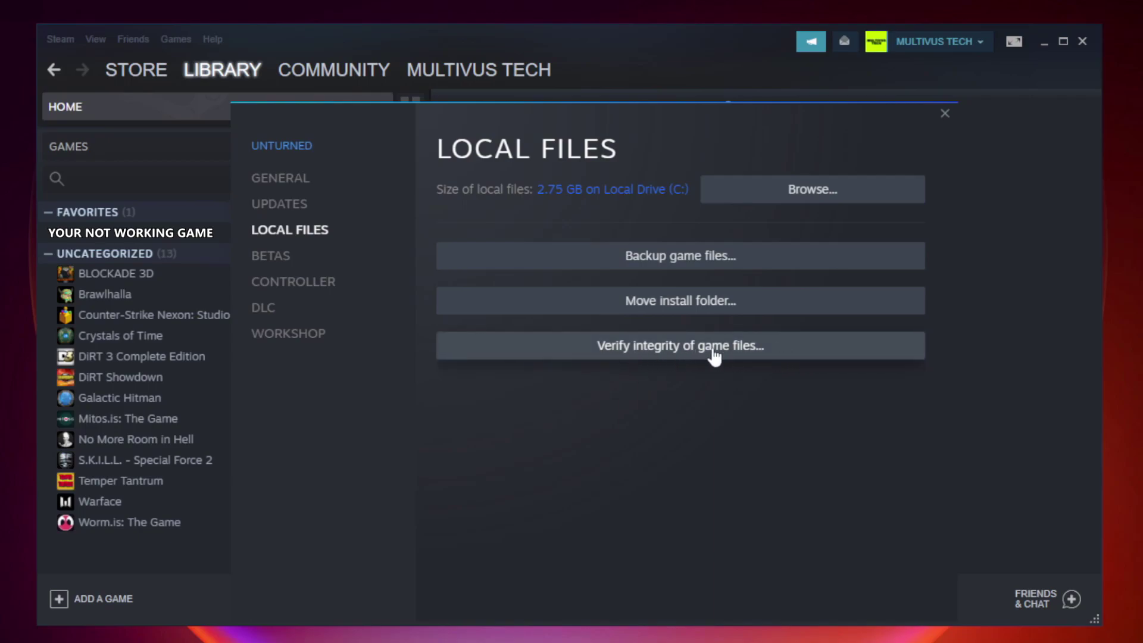
click(693, 351)
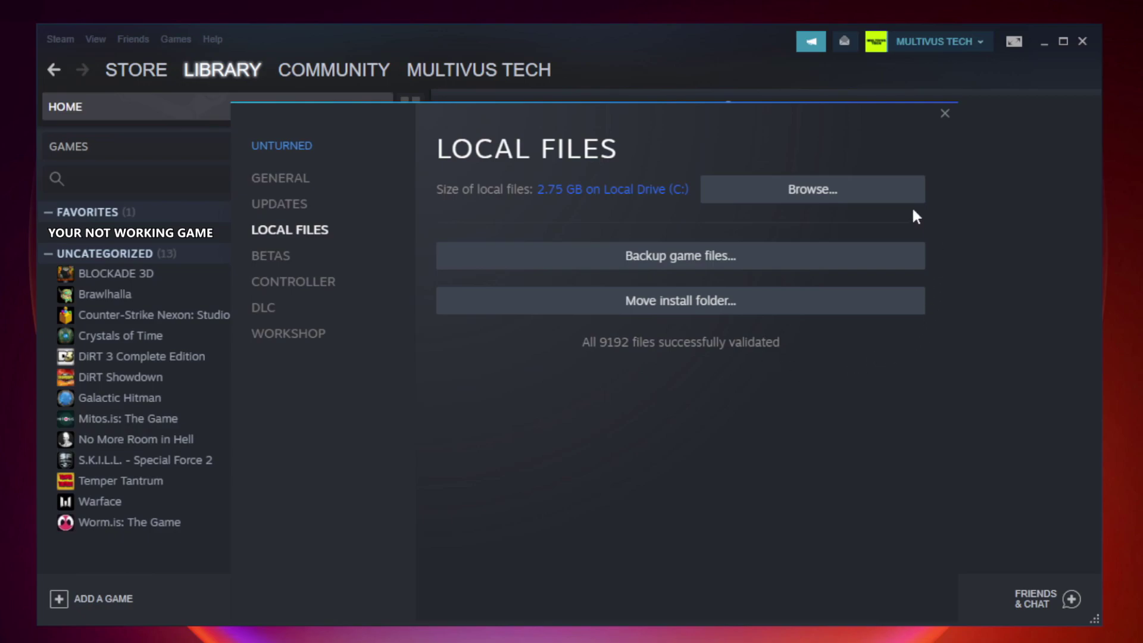
Open Properties for the YOUR NOT WORKING GAME shortcut in its steamapps\common install folder.
click(817, 205)
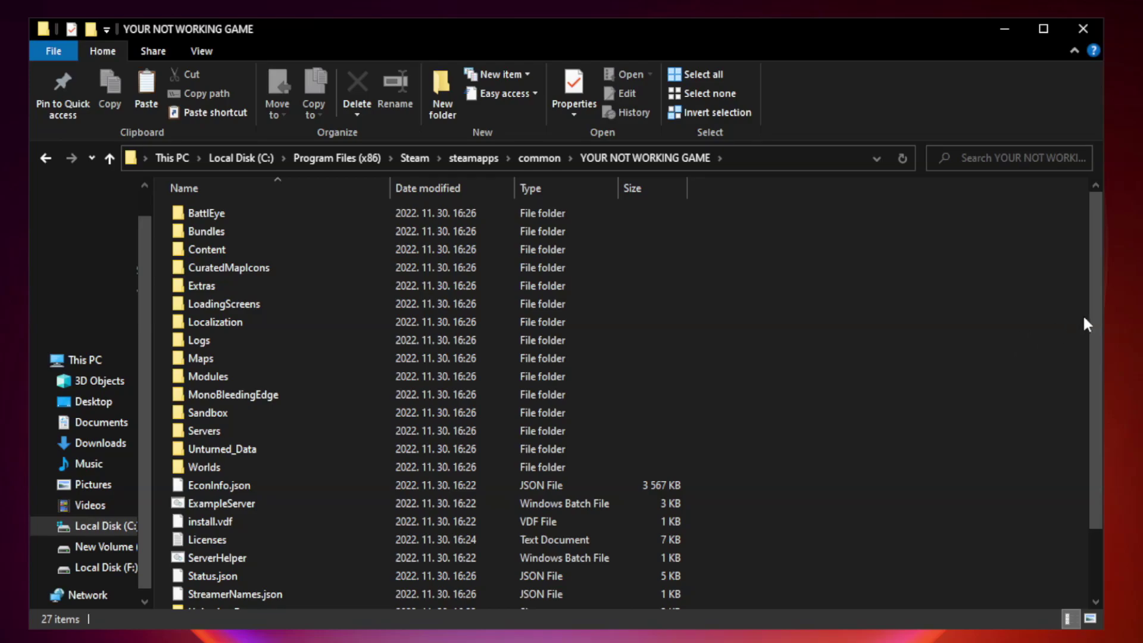
drag(1096, 312, 1097, 410)
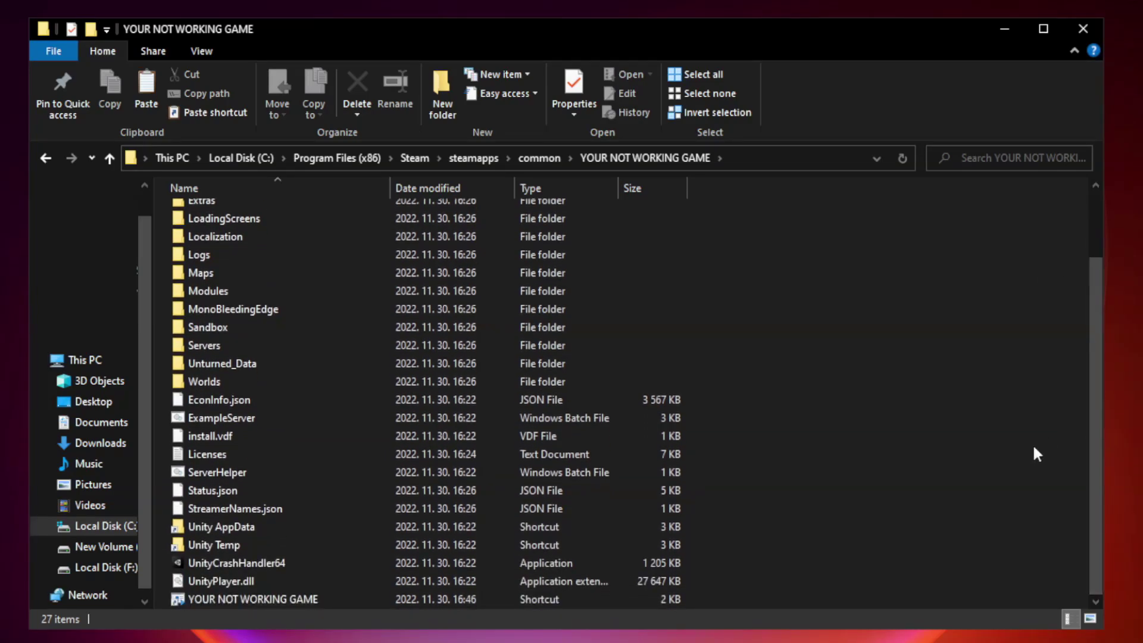
click(453, 598)
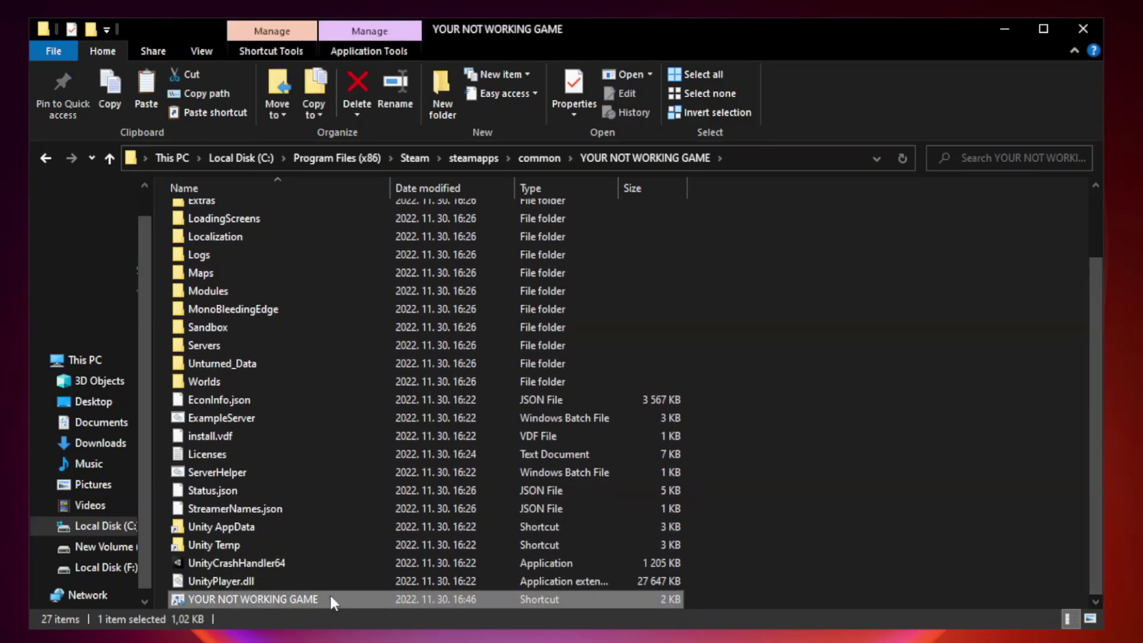
right_click(386, 595)
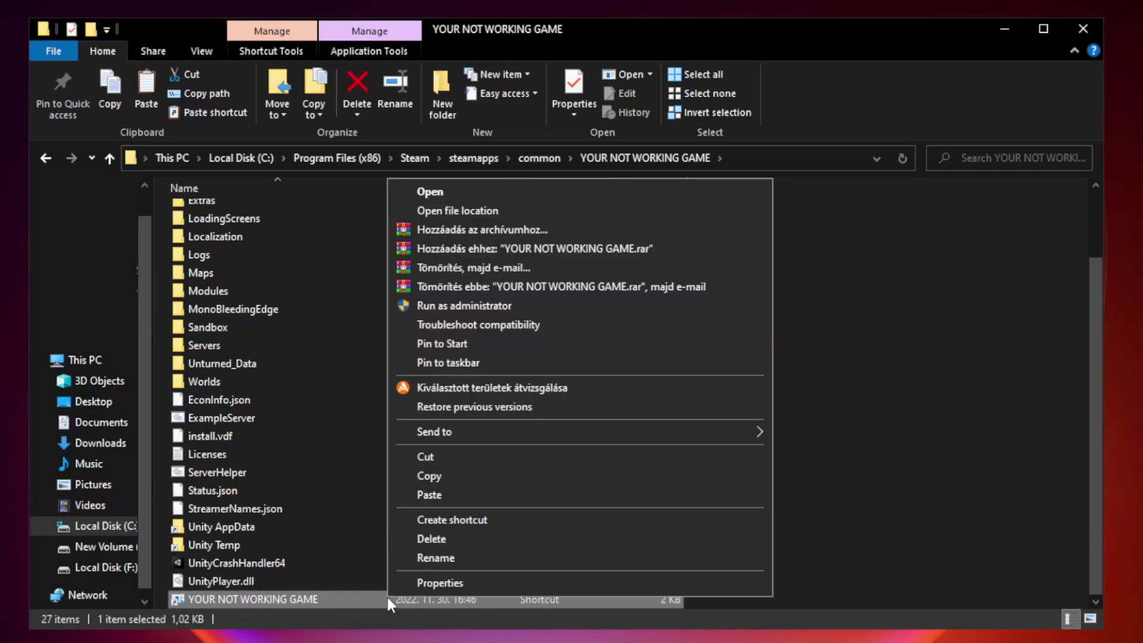
click(576, 583)
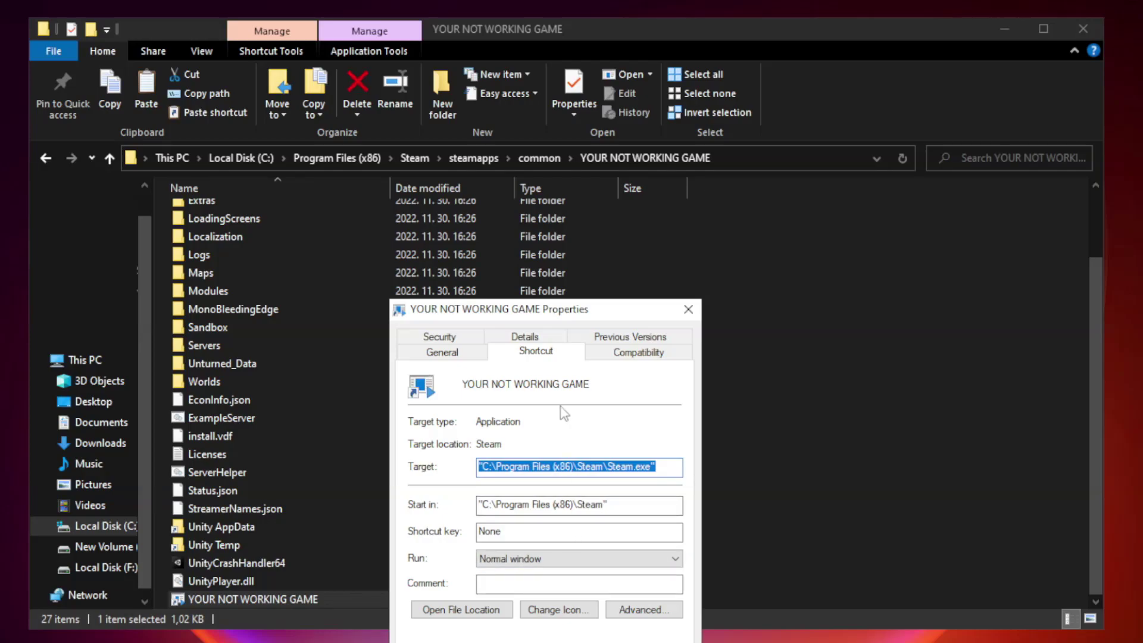
drag(567, 315, 566, 129)
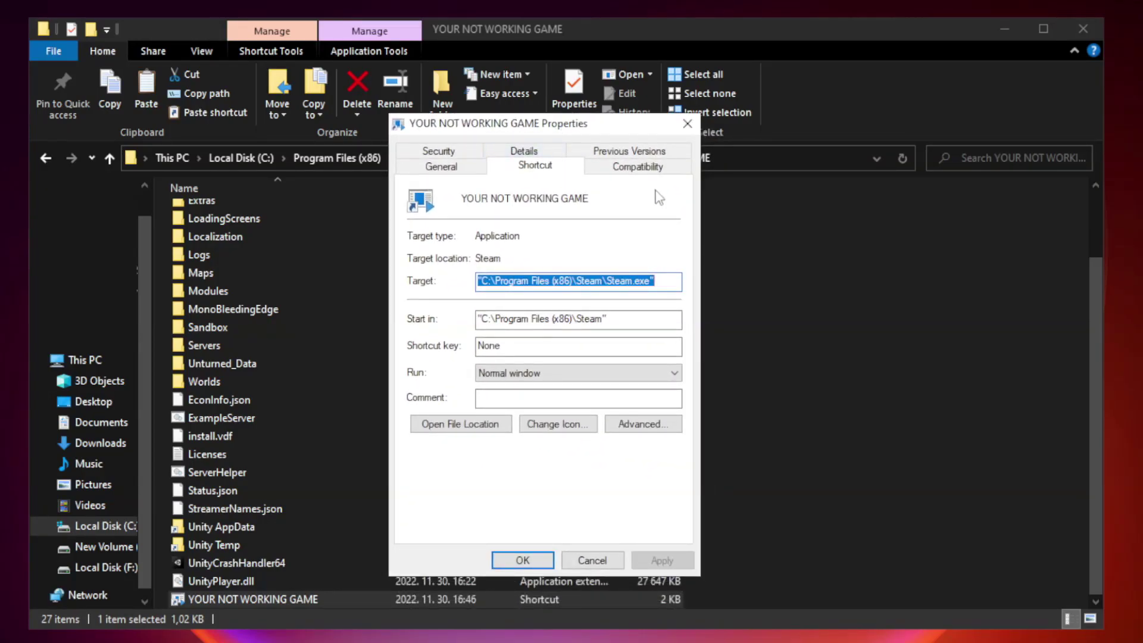
Set the shortcut to Windows 8 compatibility mode, run as administrator, fullscreen optimizations disabled, and apply.
click(636, 168)
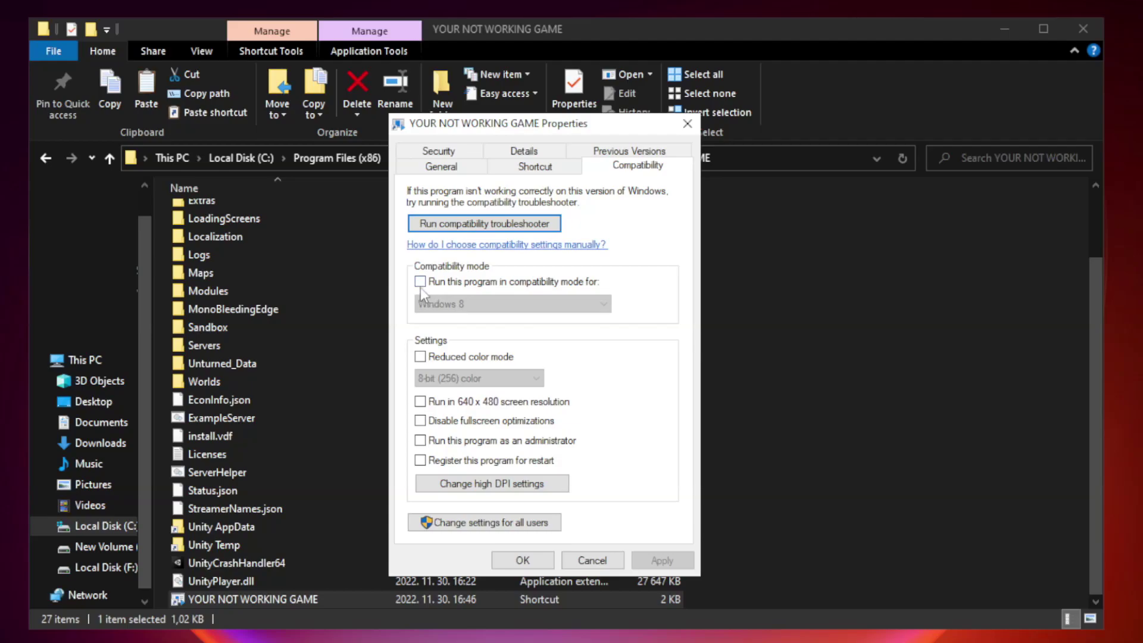
click(455, 285)
click(512, 303)
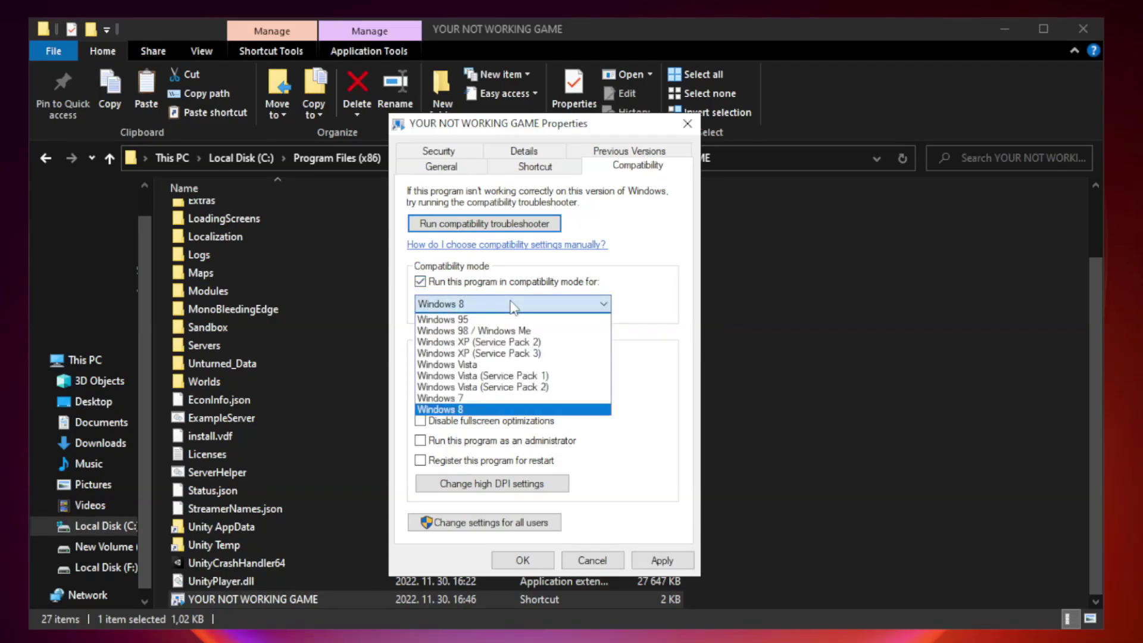
click(484, 409)
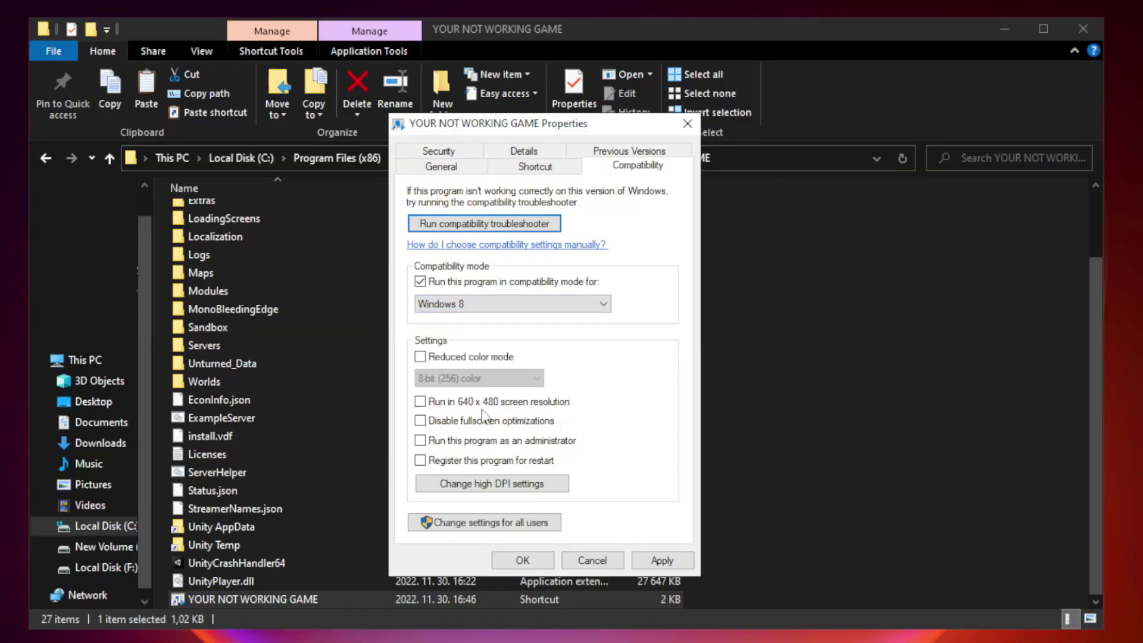
click(447, 424)
click(450, 447)
click(660, 562)
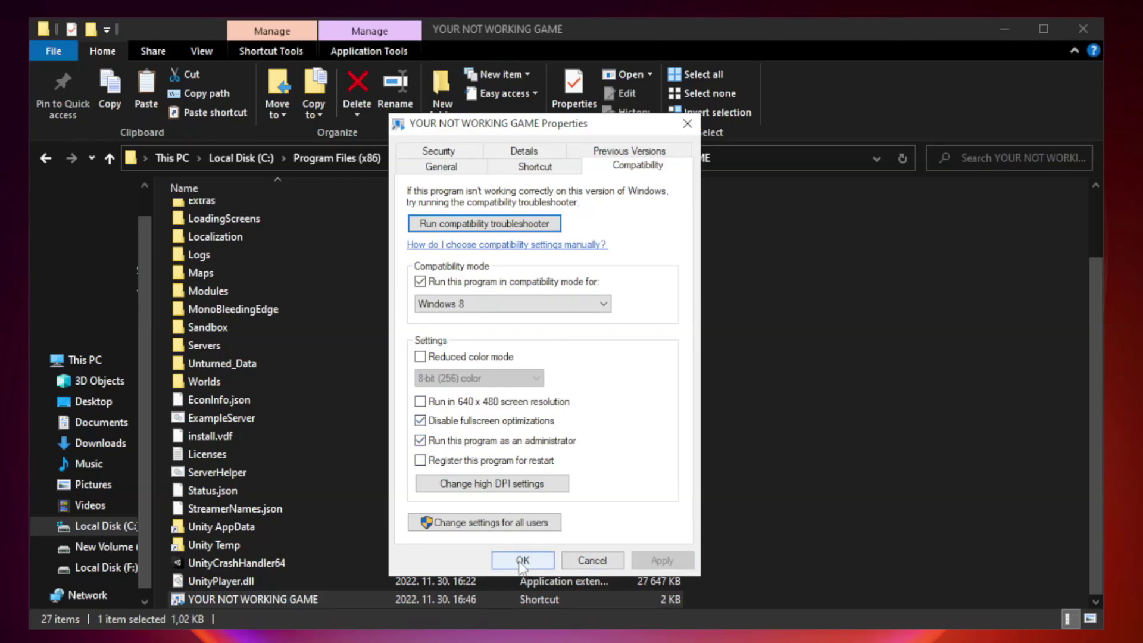
click(522, 561)
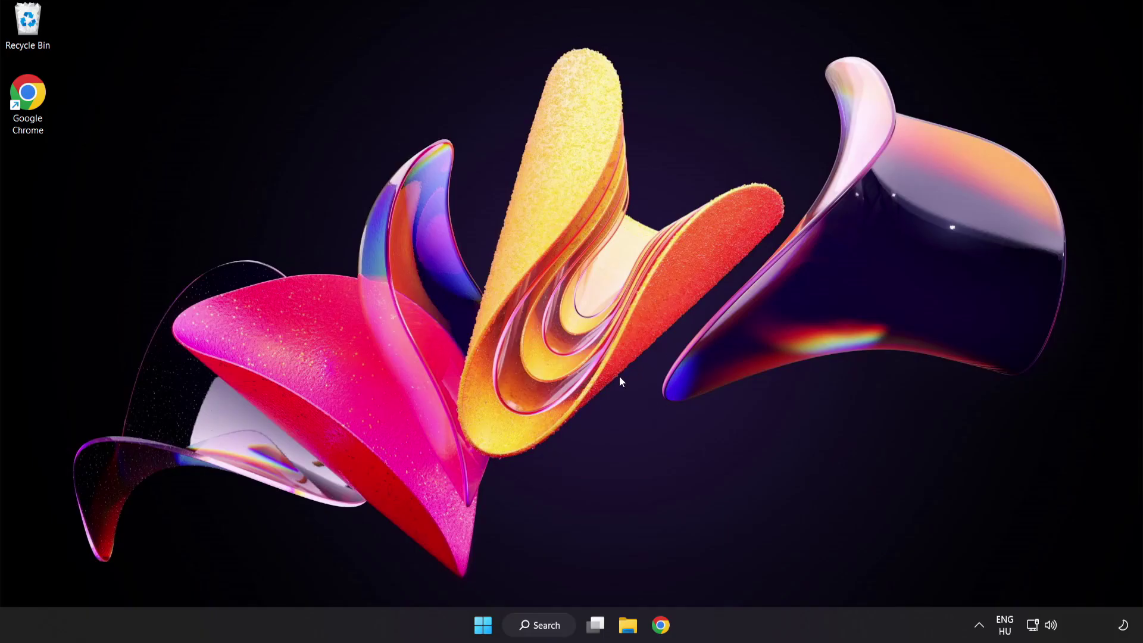
Open Task Manager from the Start menu's quick links on its Startup apps list.
right_click(486, 629)
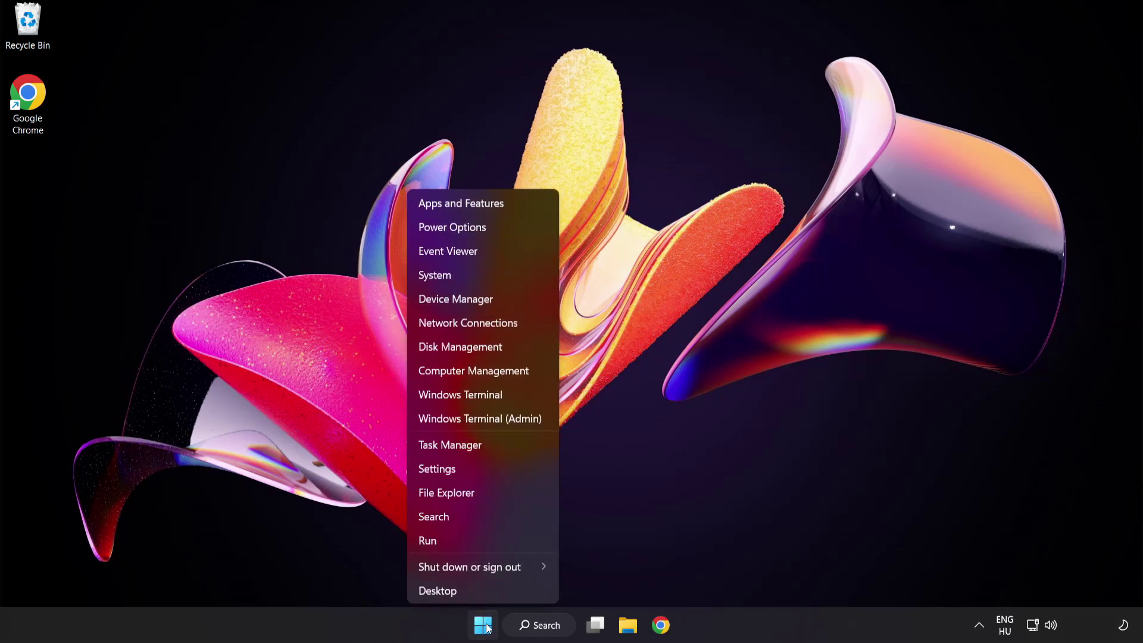
click(494, 447)
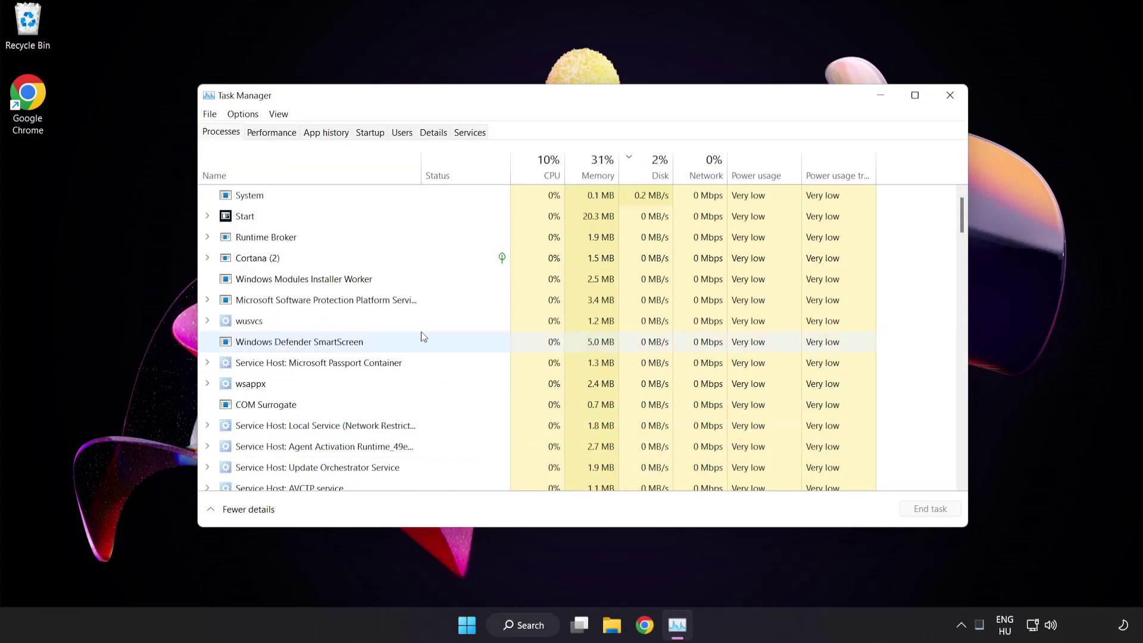
click(377, 134)
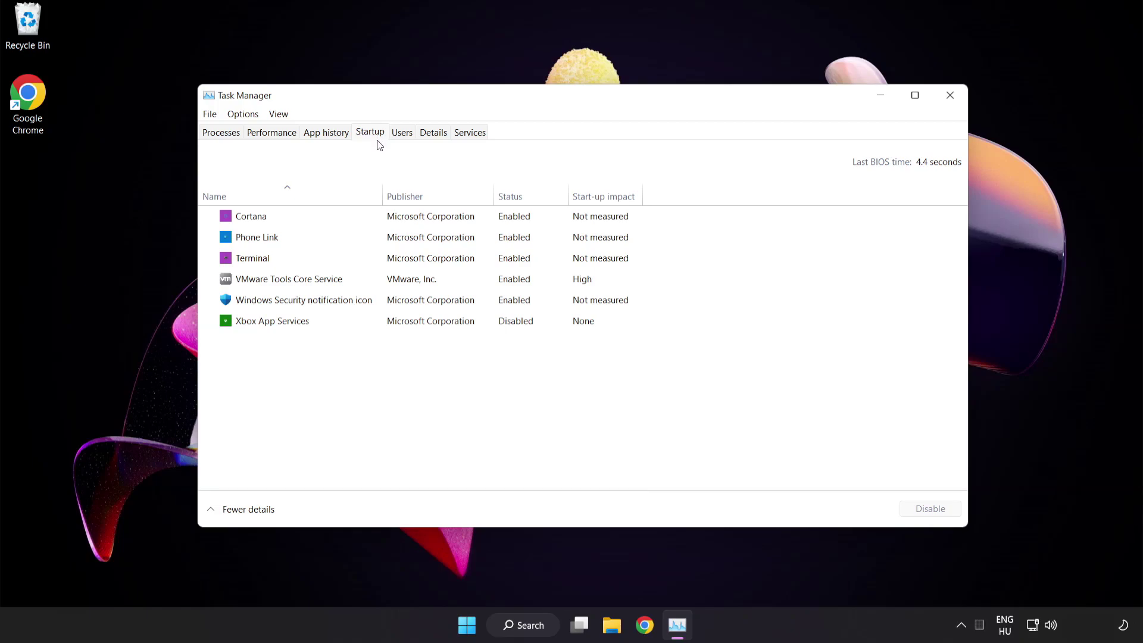
Disable Cortana, Phone Link, Terminal and Windows Security notification icon at startup.
click(379, 223)
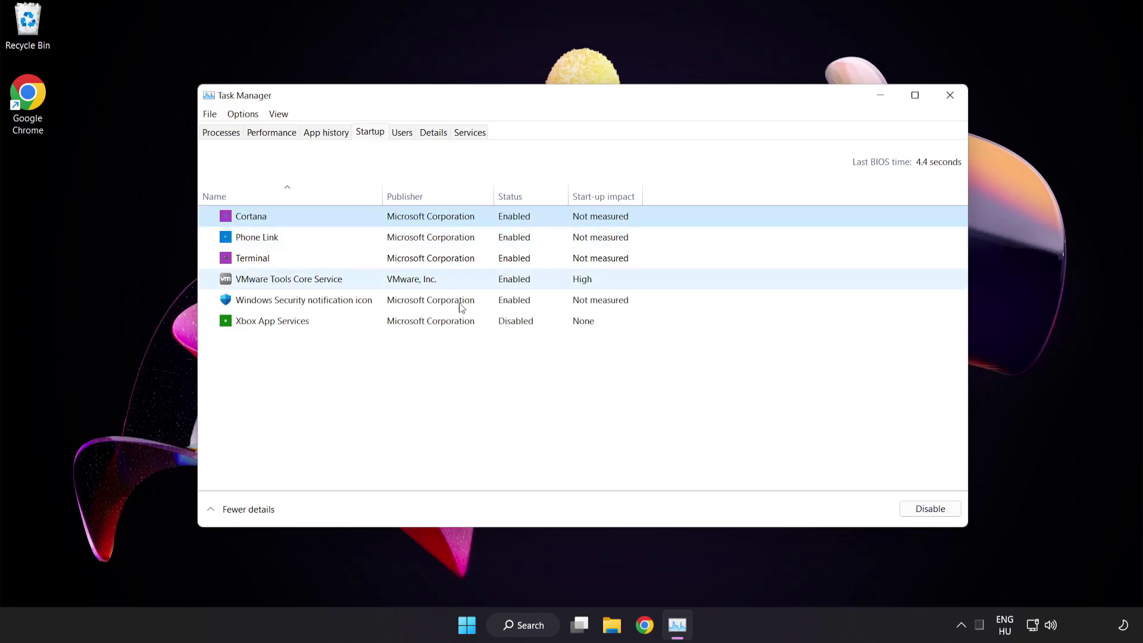
click(930, 508)
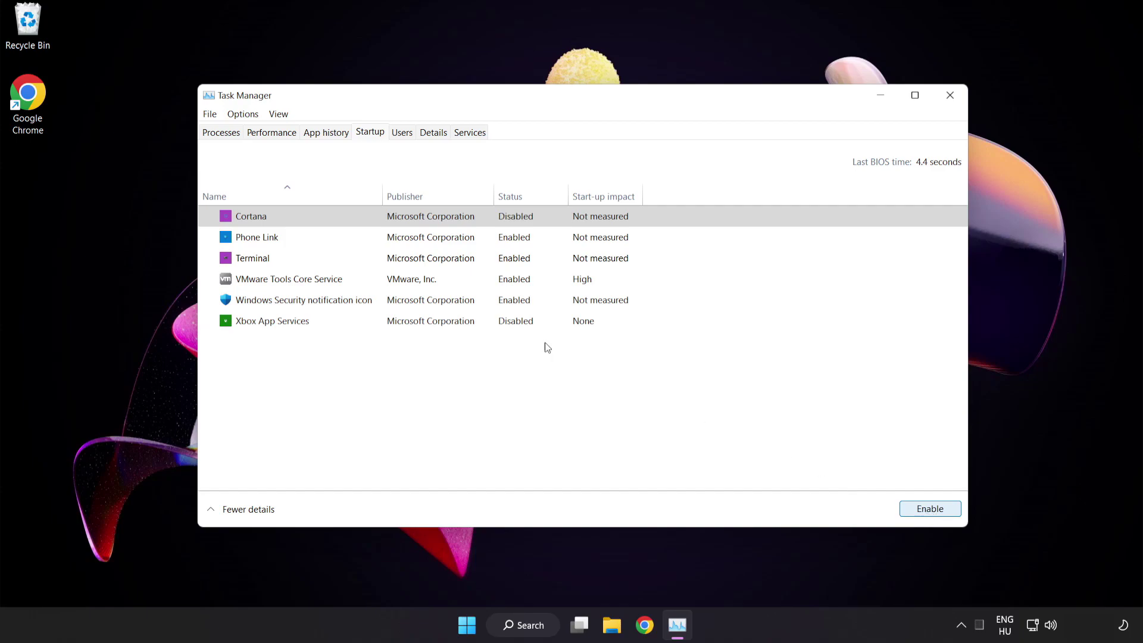
click(354, 238)
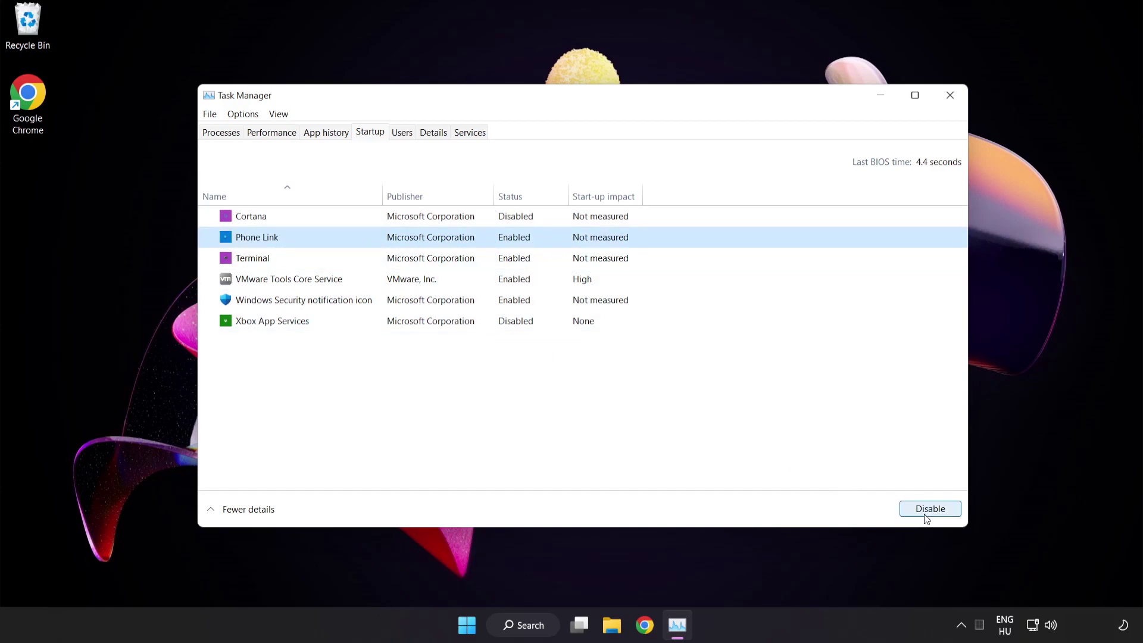
click(926, 511)
click(361, 259)
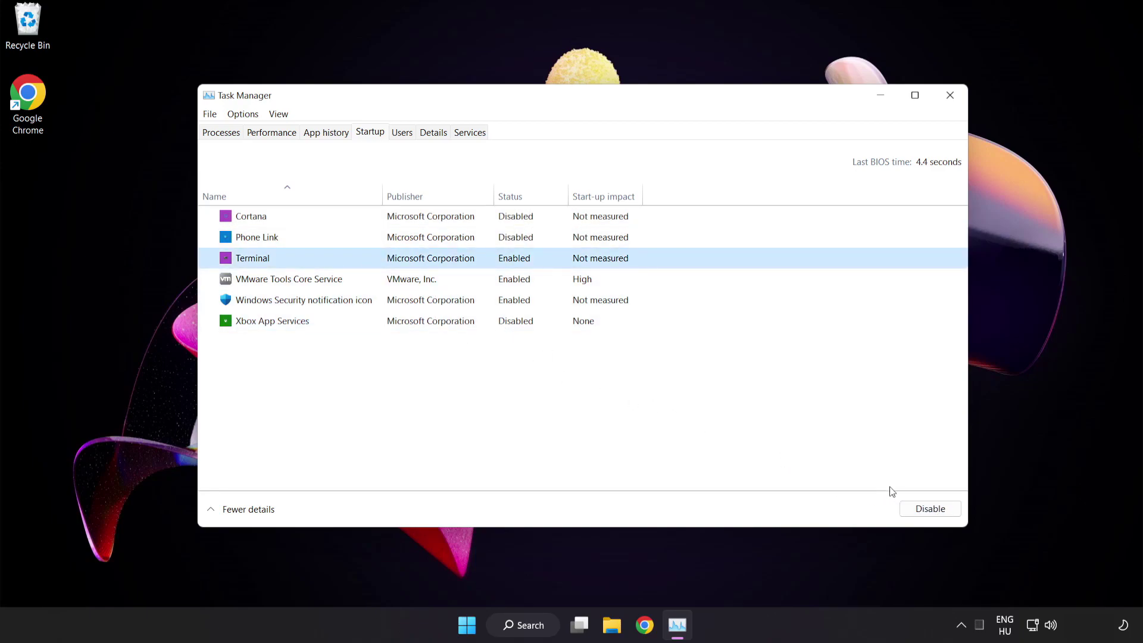
click(928, 509)
click(385, 300)
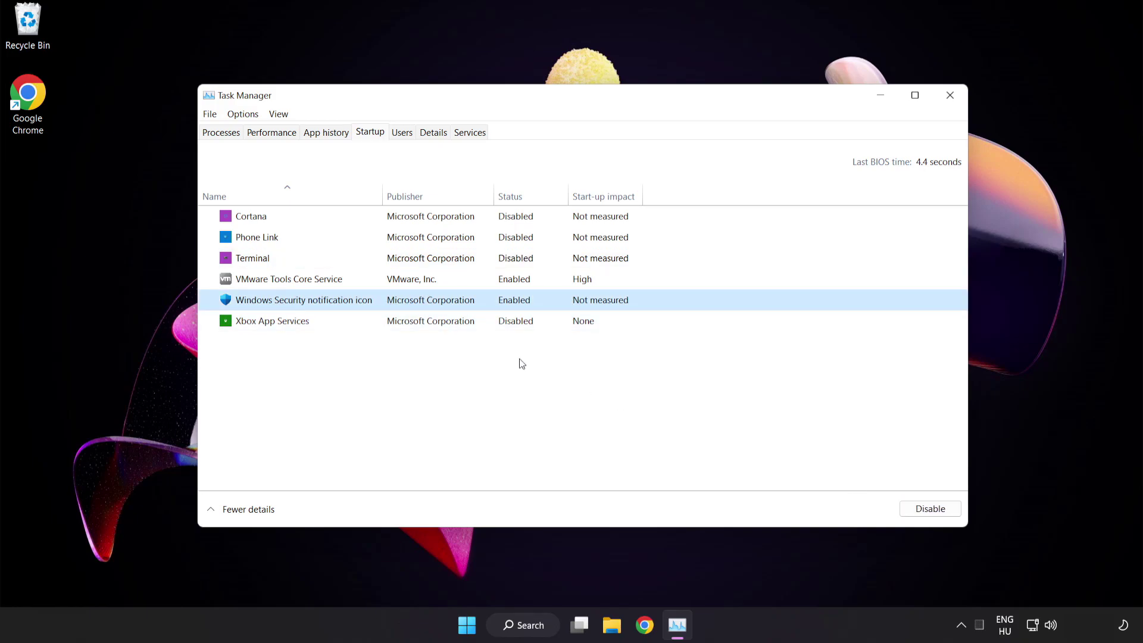
click(920, 512)
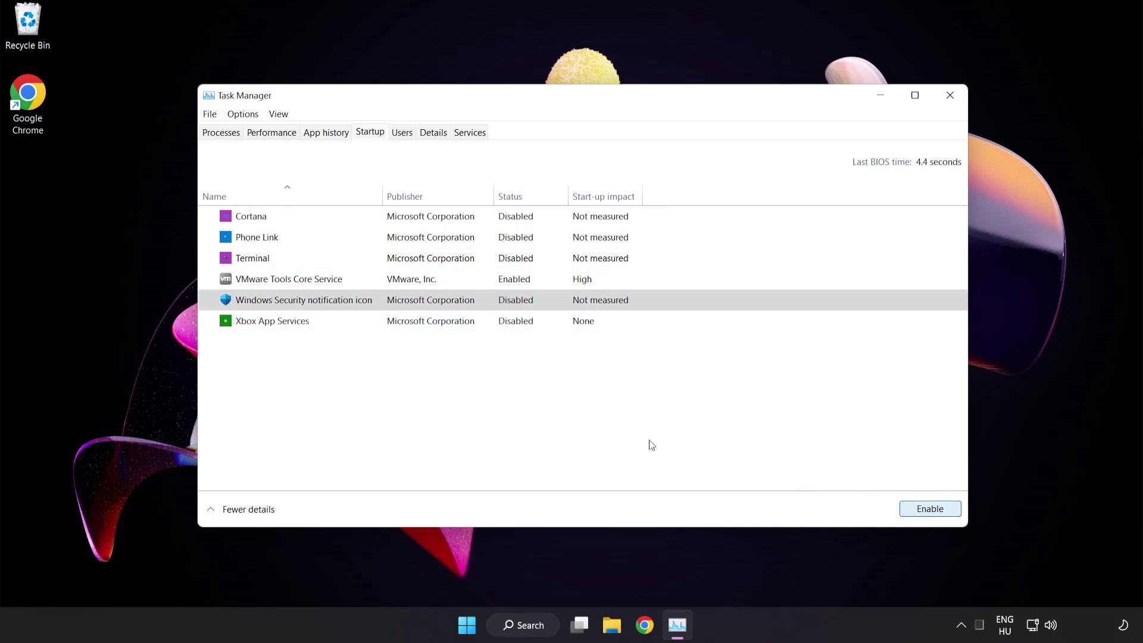
Close Task Manager and download the DirectX End-User Runtime Web Installer in Chrome.
click(949, 97)
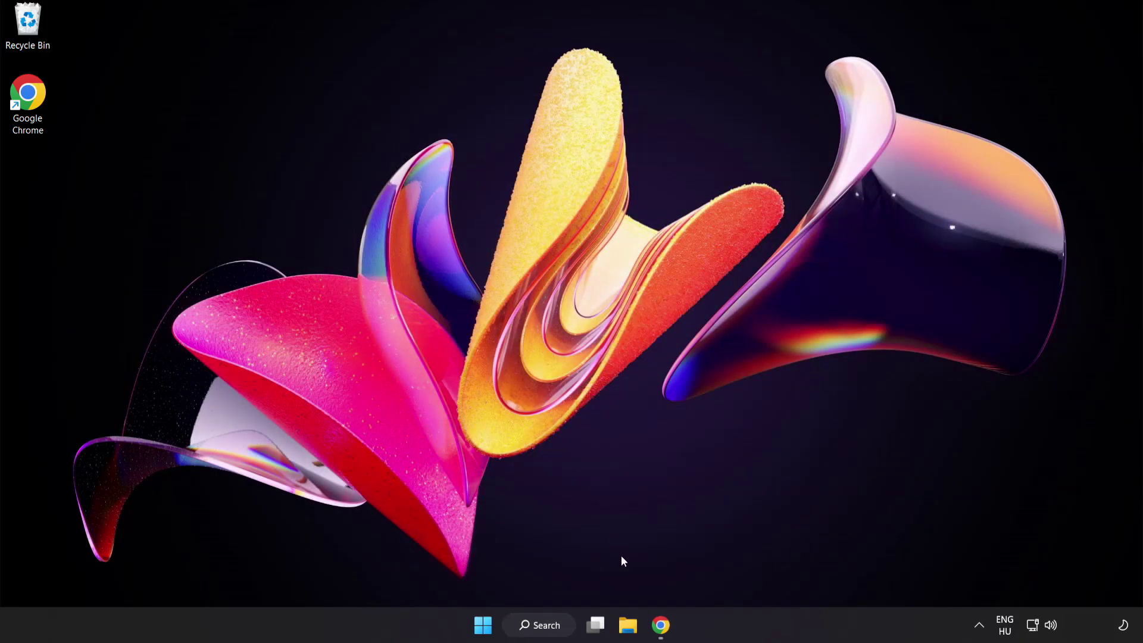
click(660, 625)
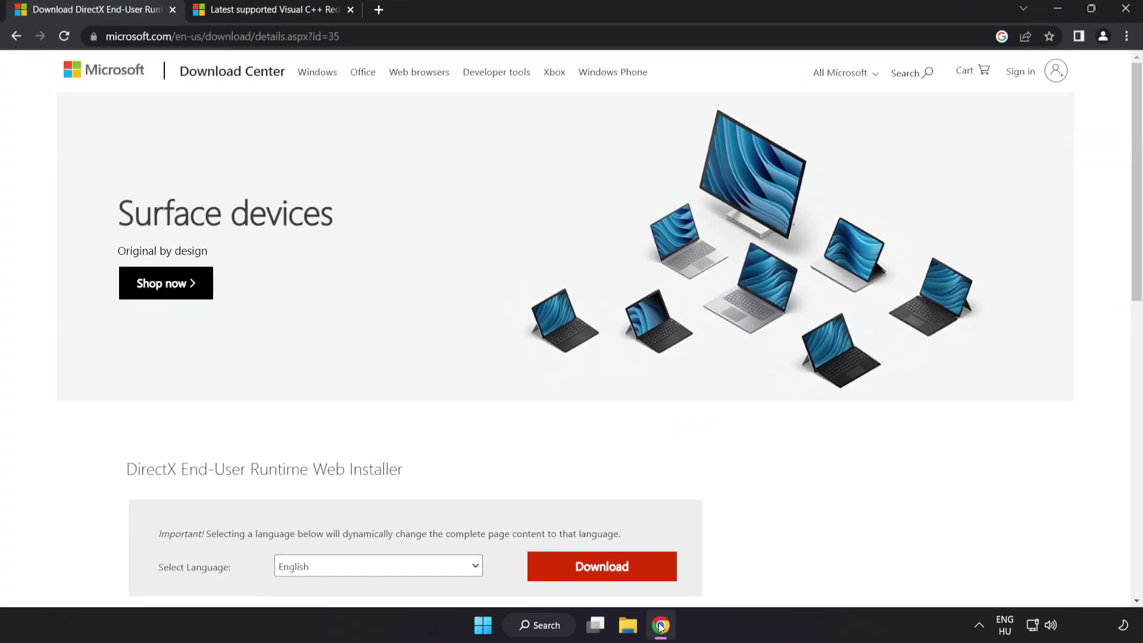
drag(322, 37, 410, 31)
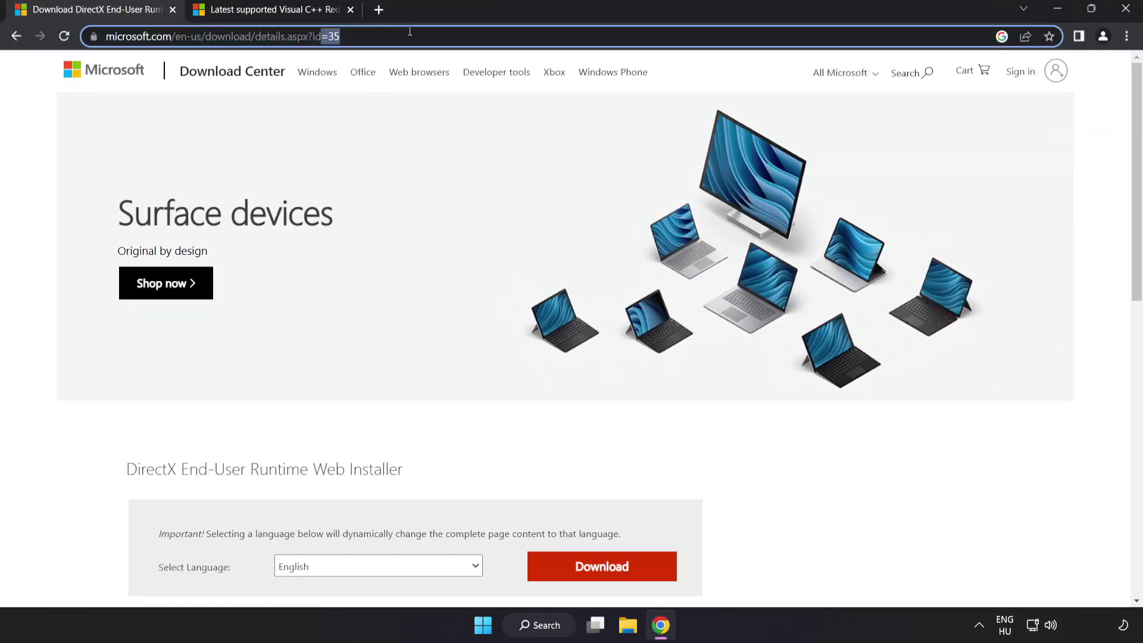
click(797, 479)
scroll(592, 434, down, 2)
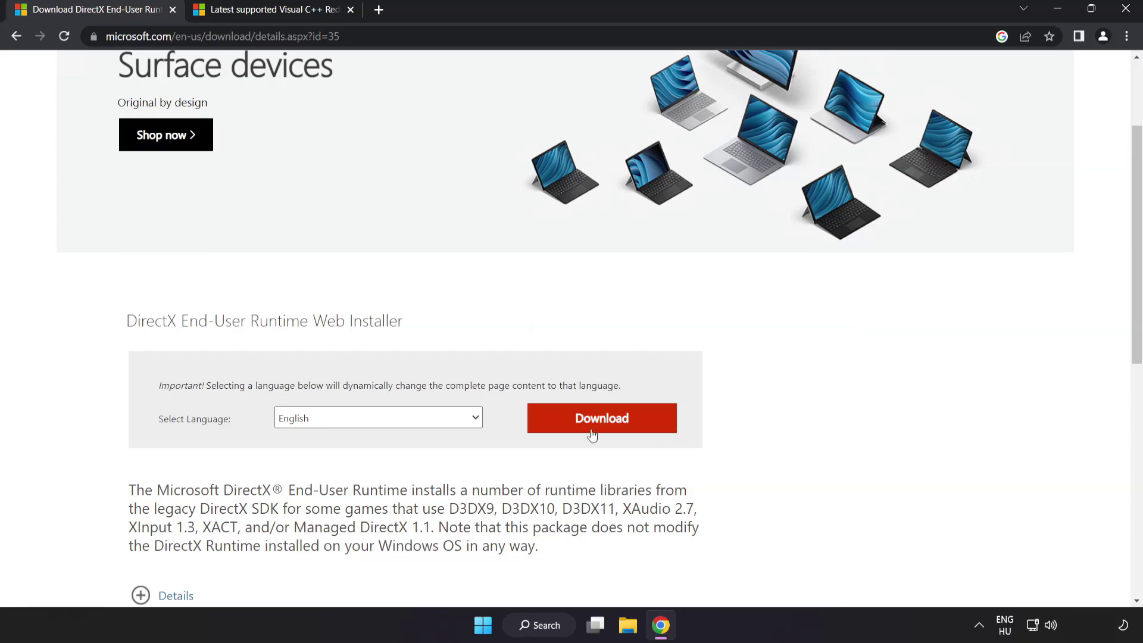
click(616, 430)
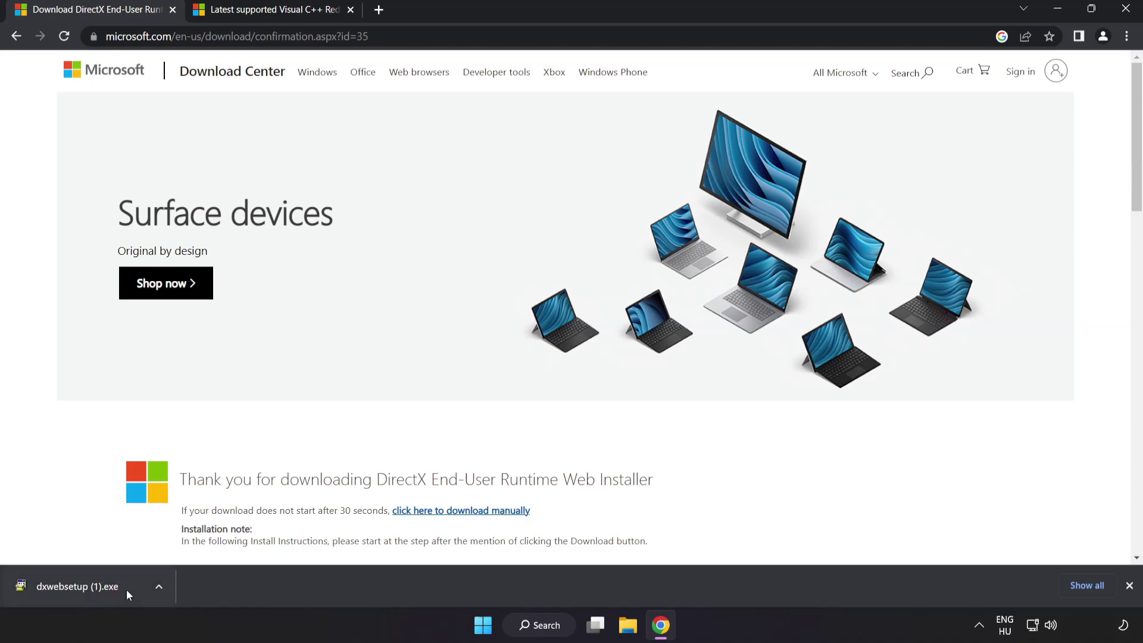
Run dxwebsetup, accept the licence, skip the Bing Bar, and install and finish DirectX setup.
click(95, 587)
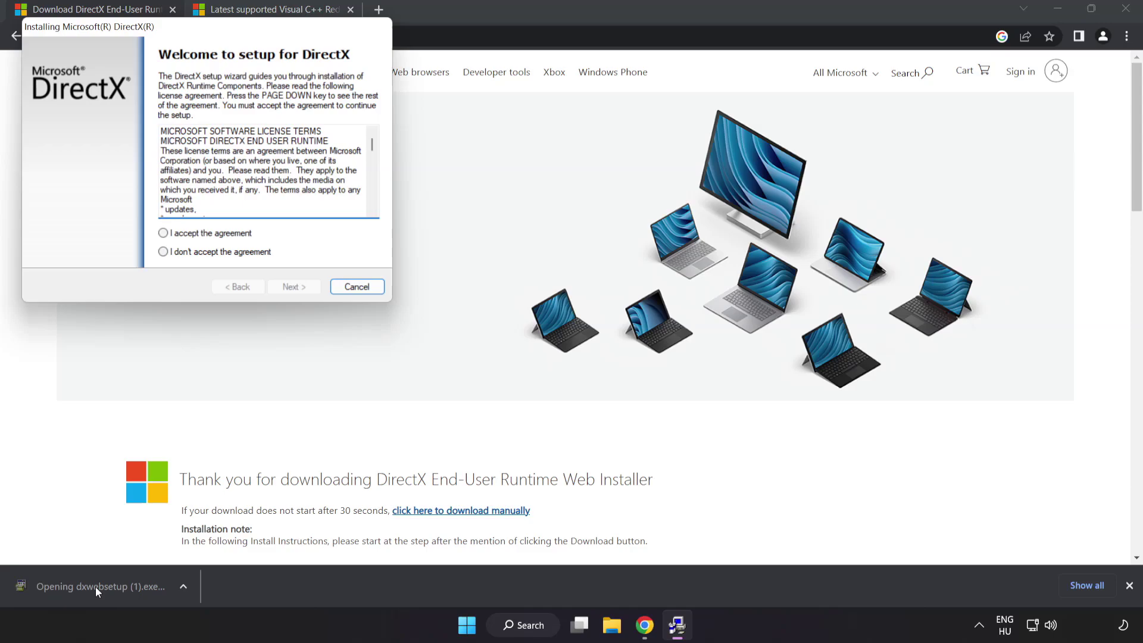
drag(170, 26, 519, 150)
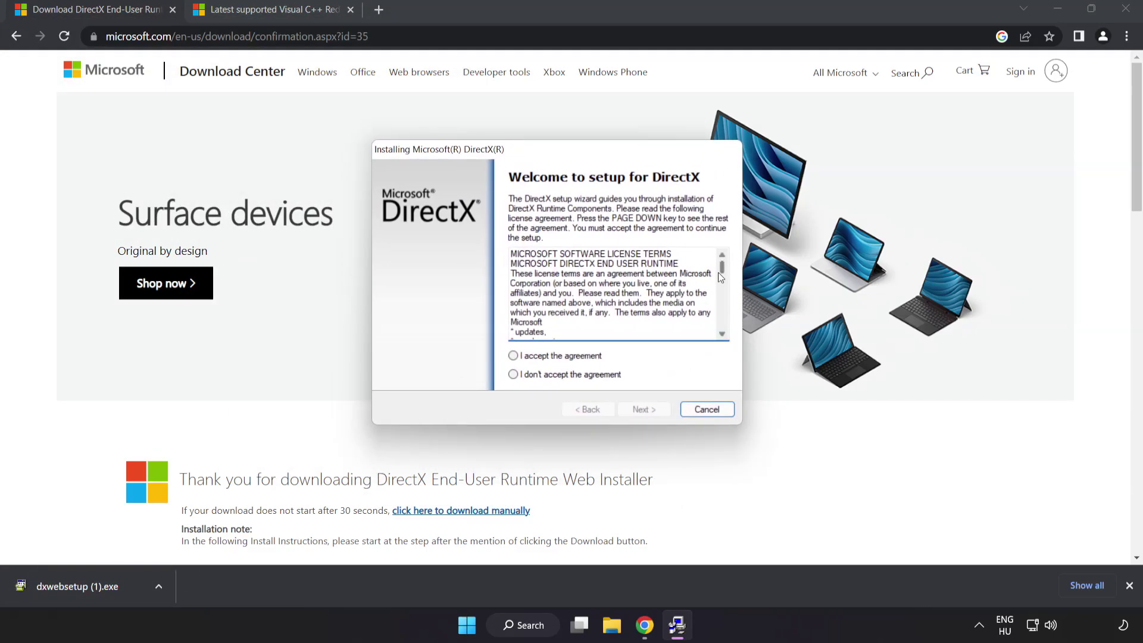
drag(720, 271, 729, 331)
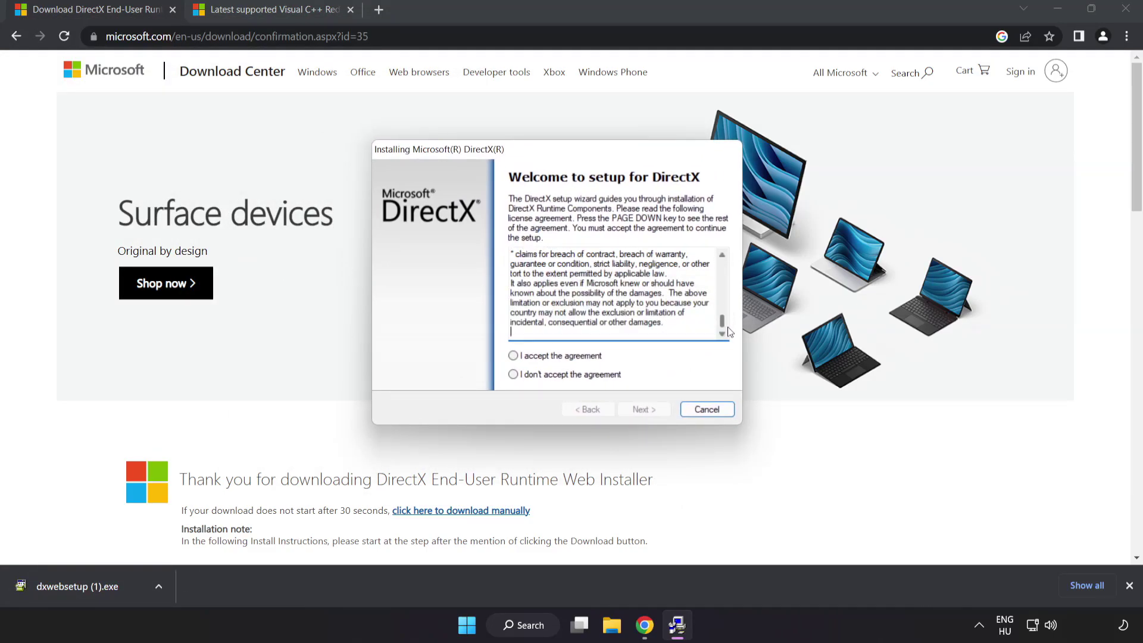
click(535, 357)
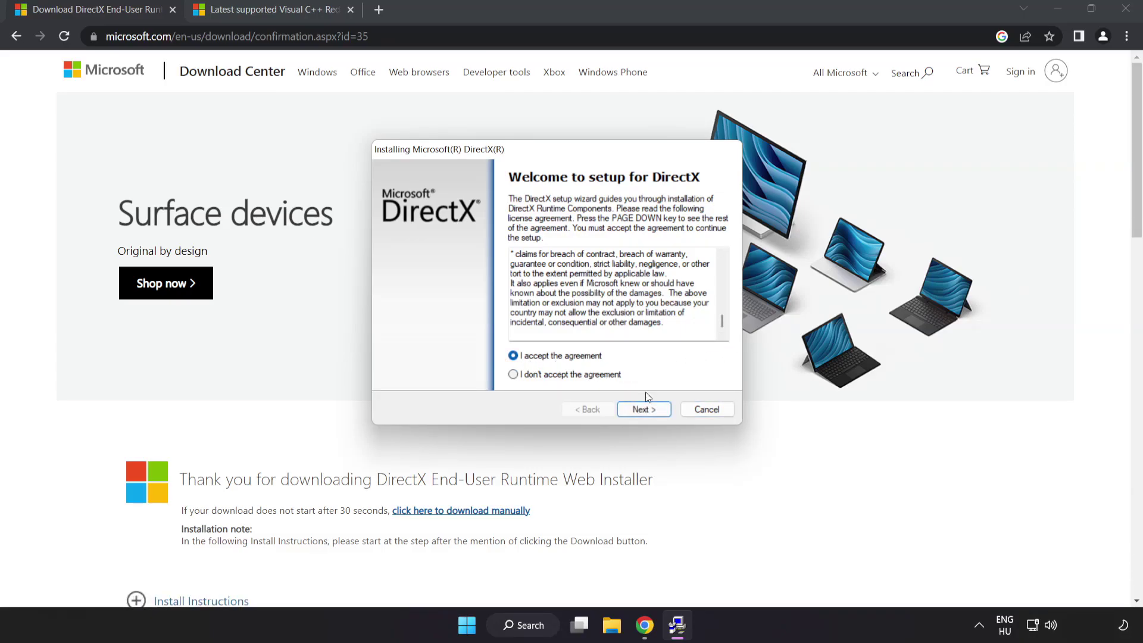
click(642, 410)
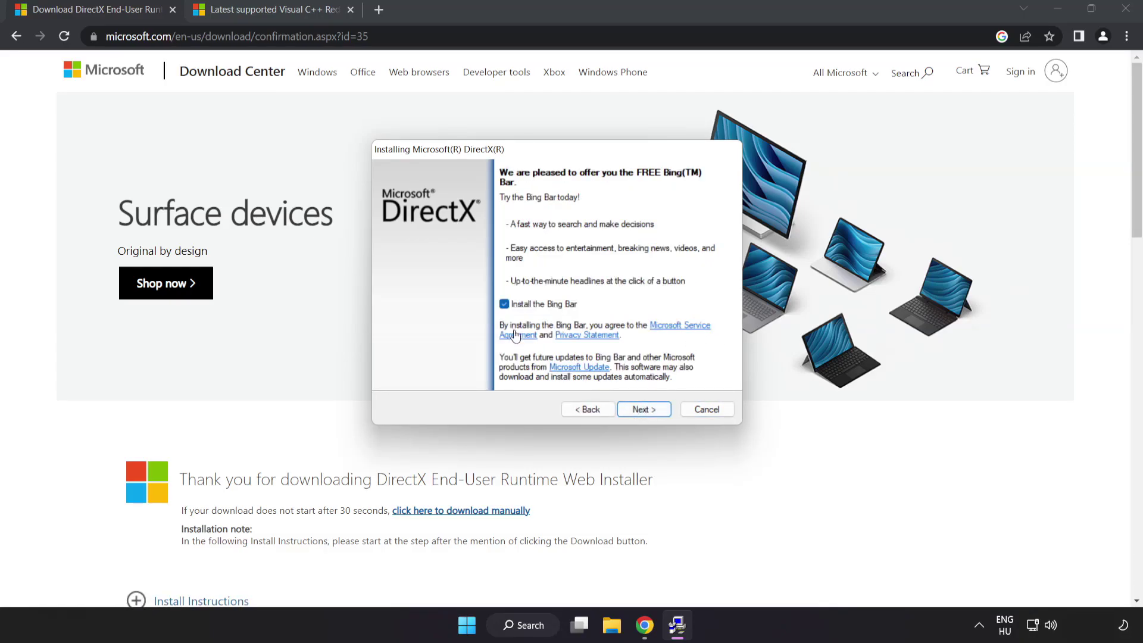
click(506, 305)
click(644, 410)
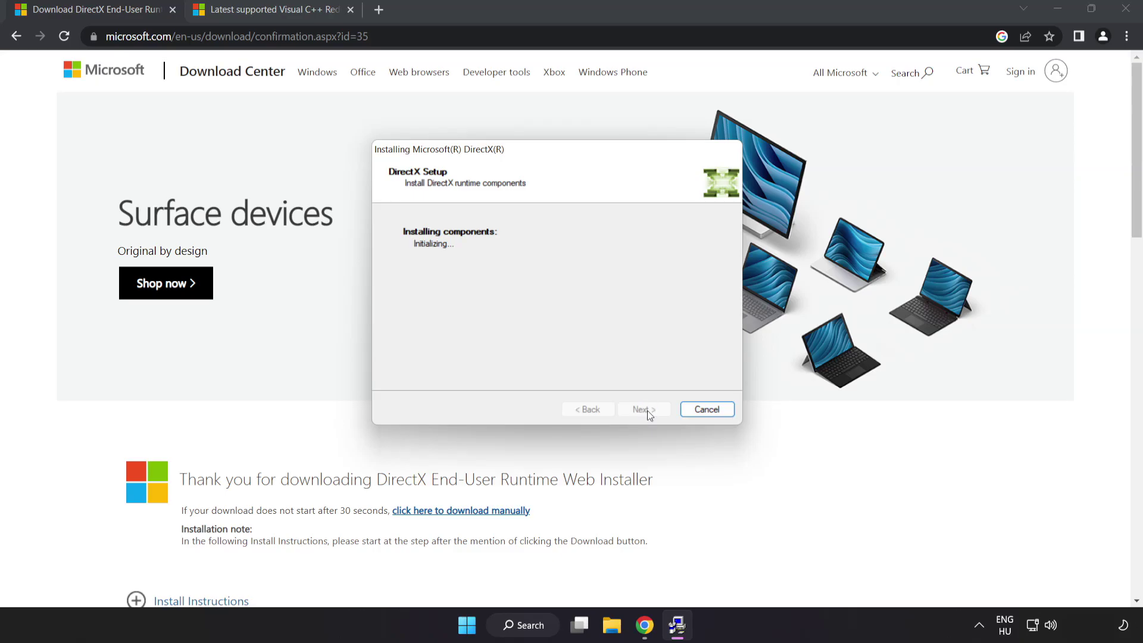
click(643, 409)
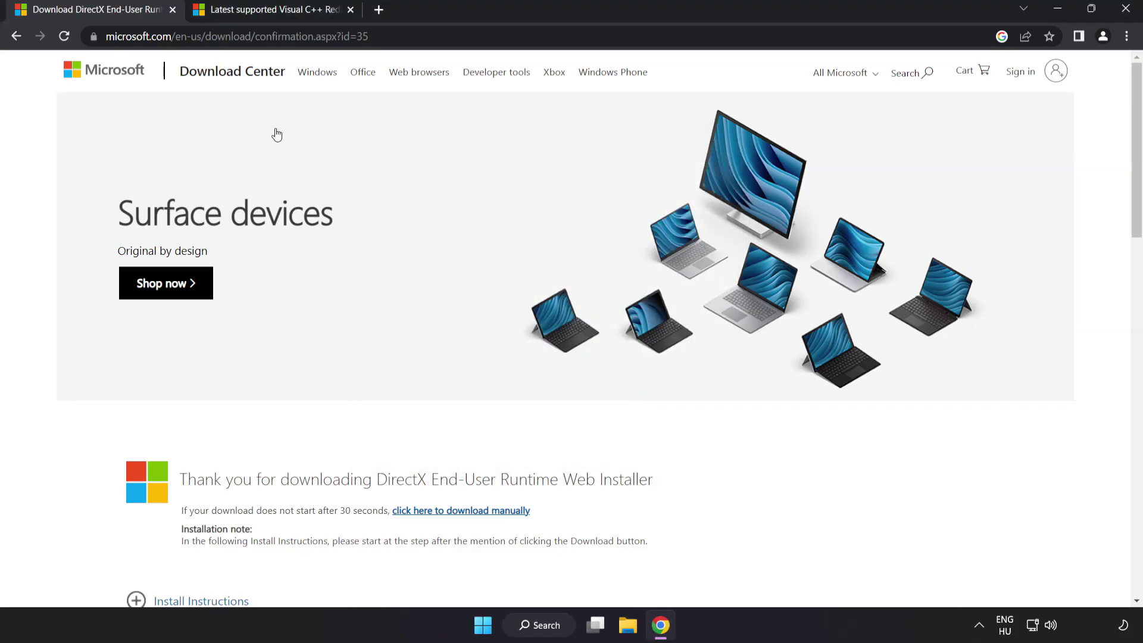
Close the DirectX tab and download the ARM64, X86 and X64 VC_redist installers.
click(172, 11)
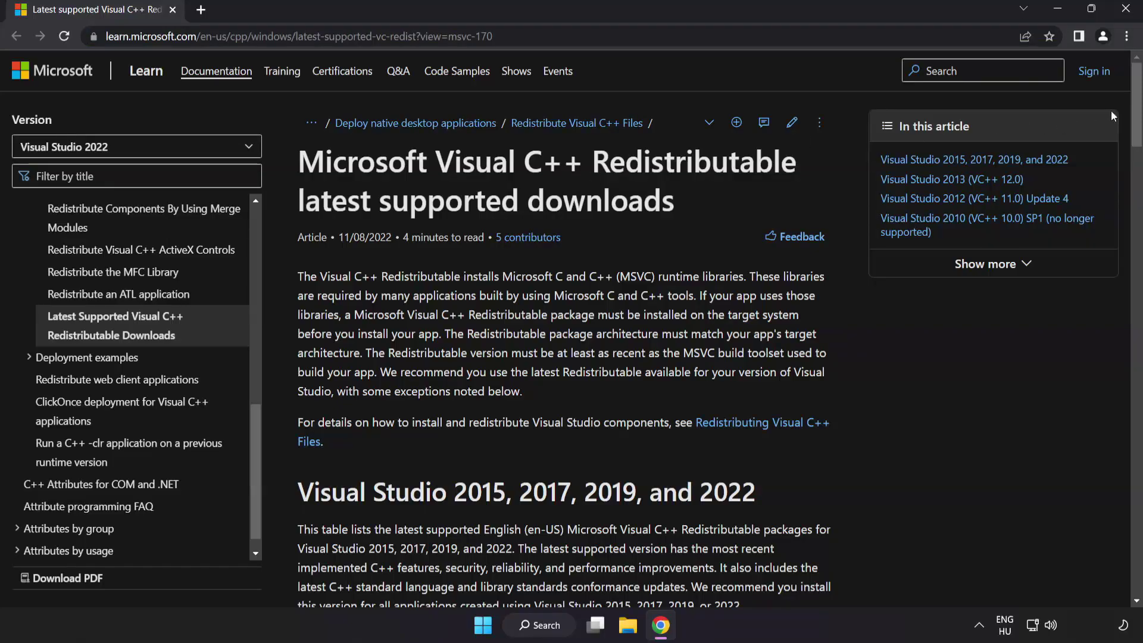
drag(1127, 113, 1127, 167)
click(413, 291)
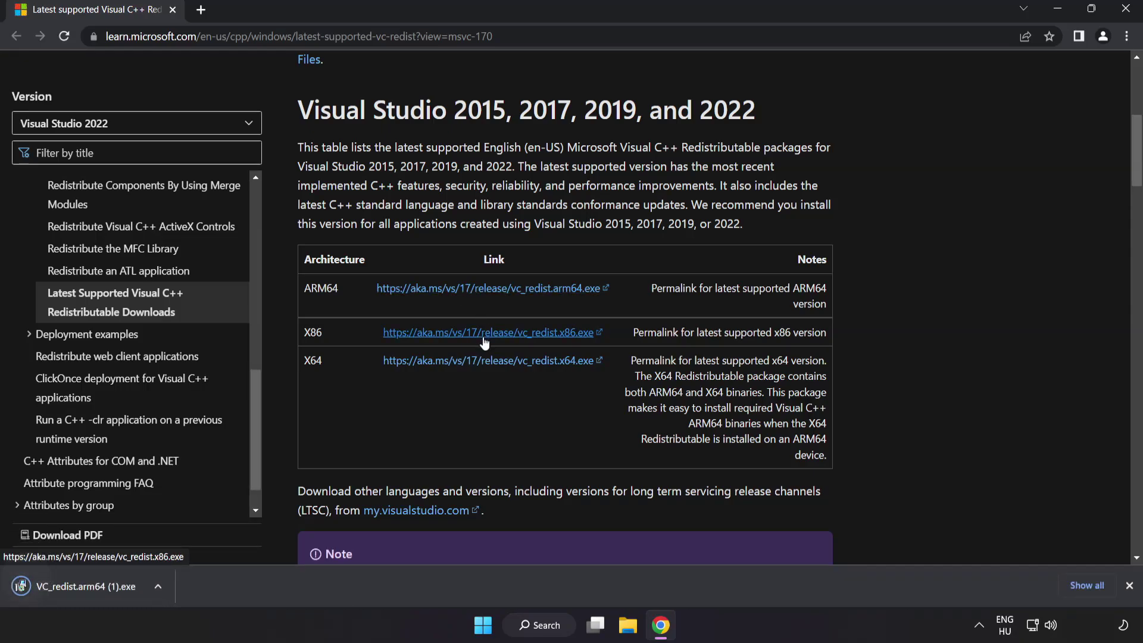
click(483, 335)
click(489, 362)
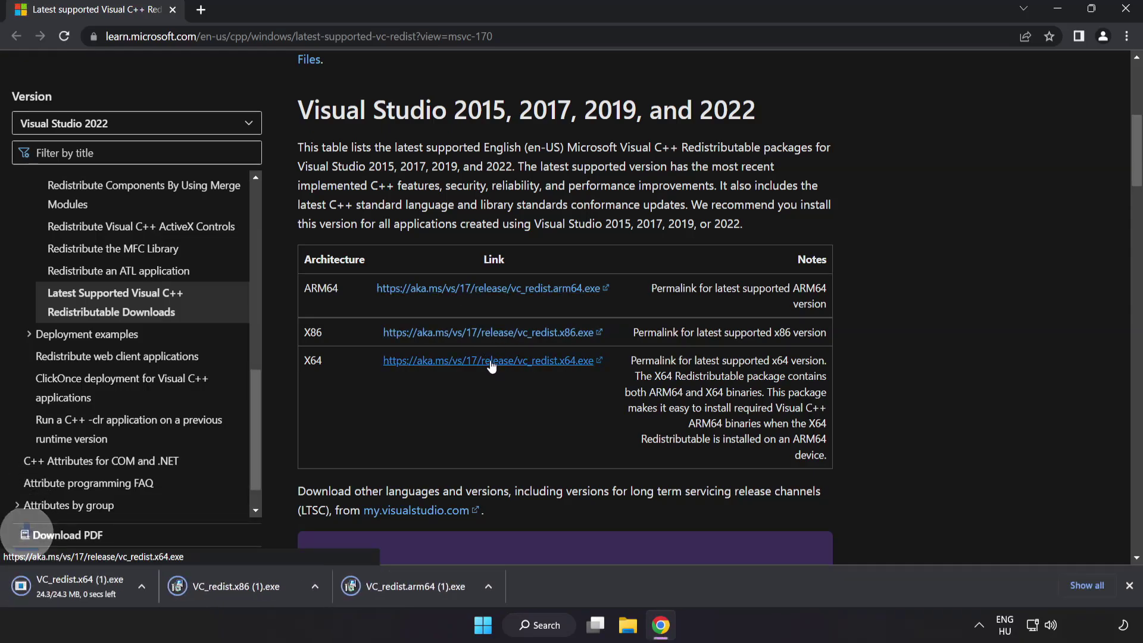
Run the ARM64 VC_redist installer, agree to the terms and install, then dismiss its failure.
click(429, 587)
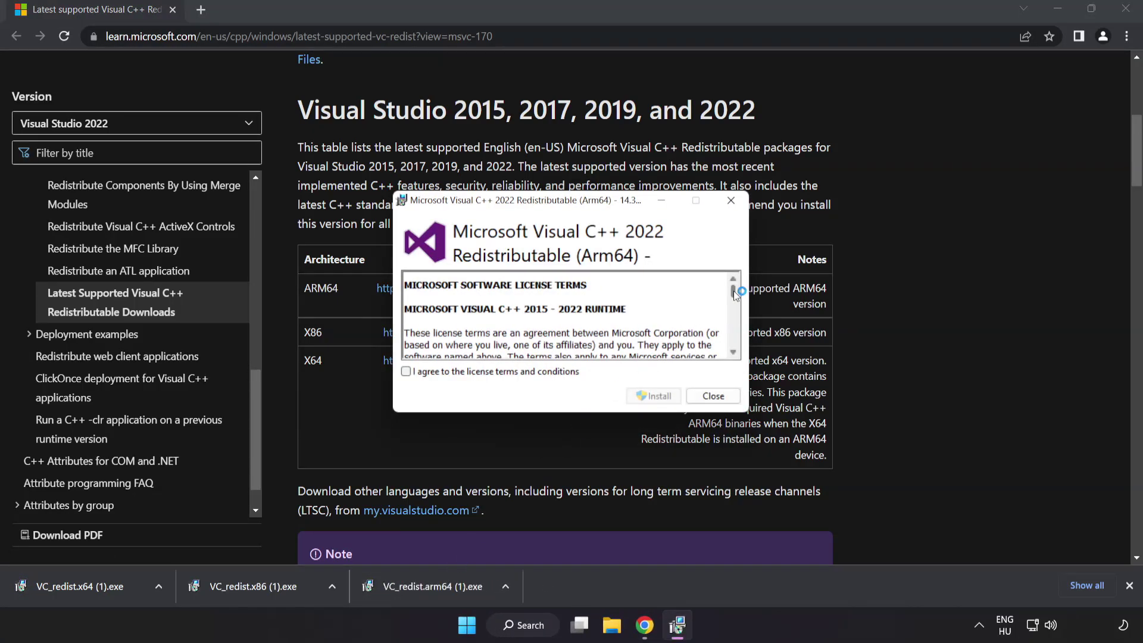
drag(734, 291, 733, 341)
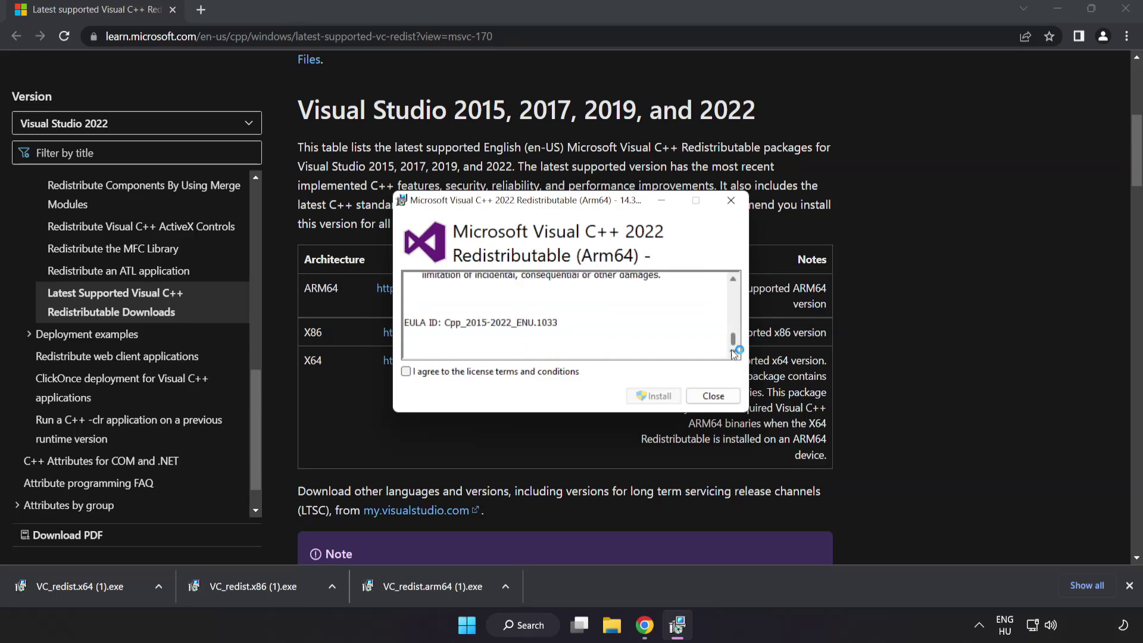
click(406, 371)
click(651, 403)
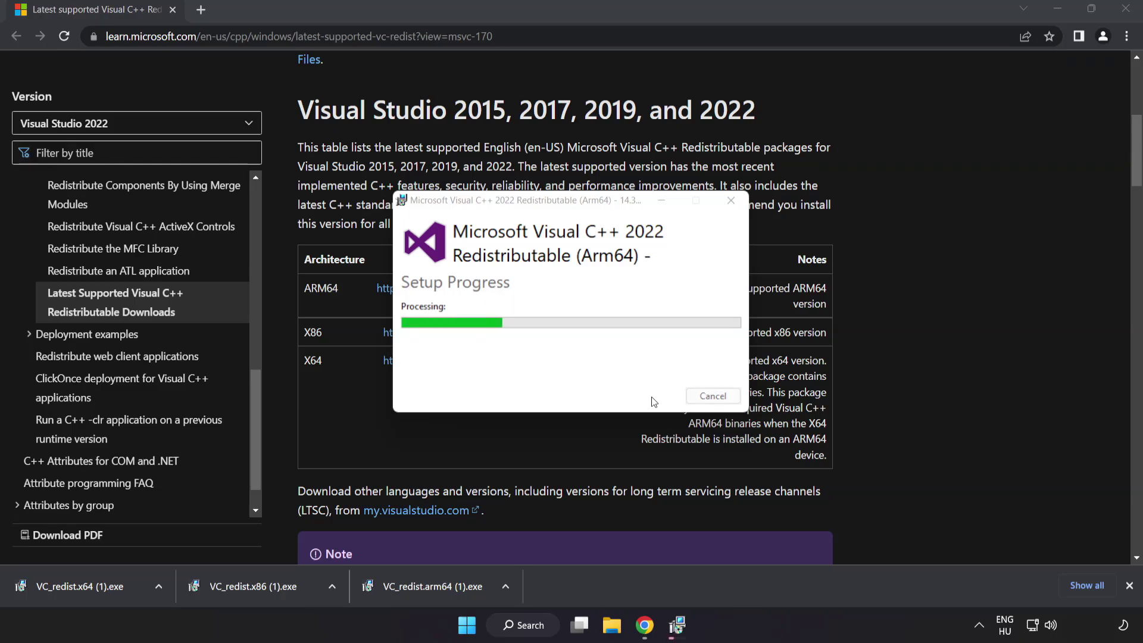
click(712, 396)
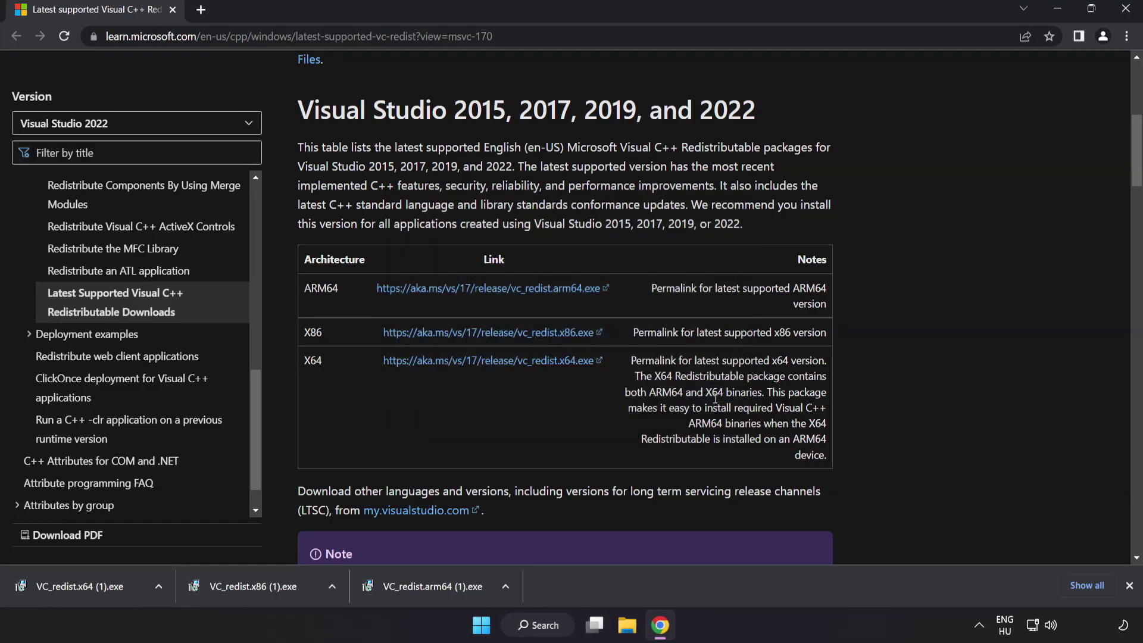
Install the x86 package (14.34.31931) successfully; the x64 package fails pending a reboot.
click(257, 587)
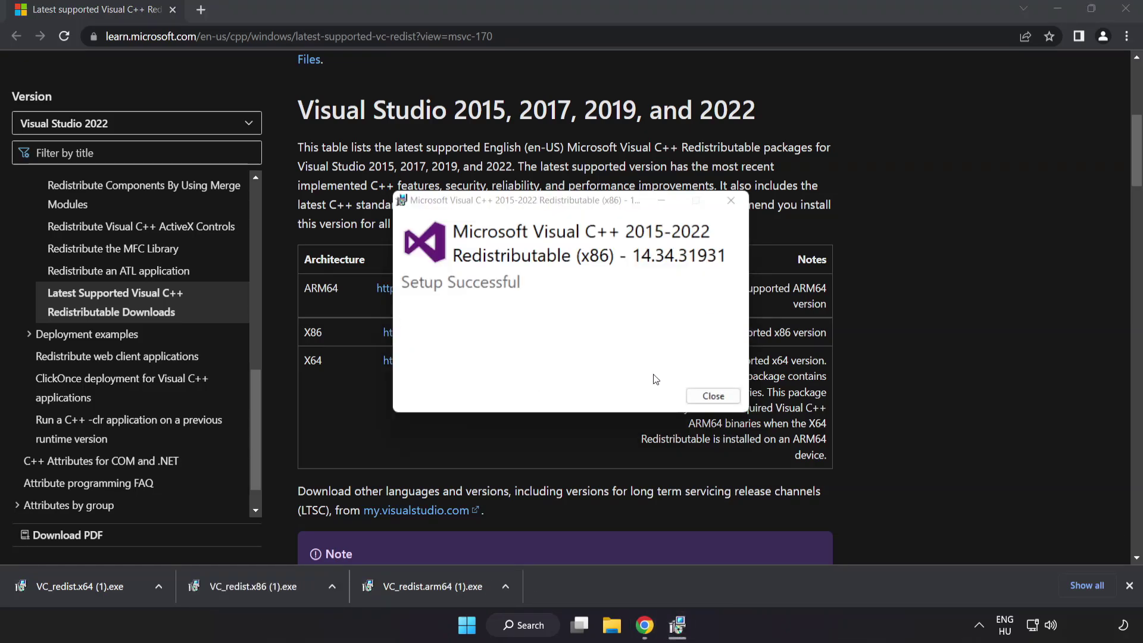
click(713, 395)
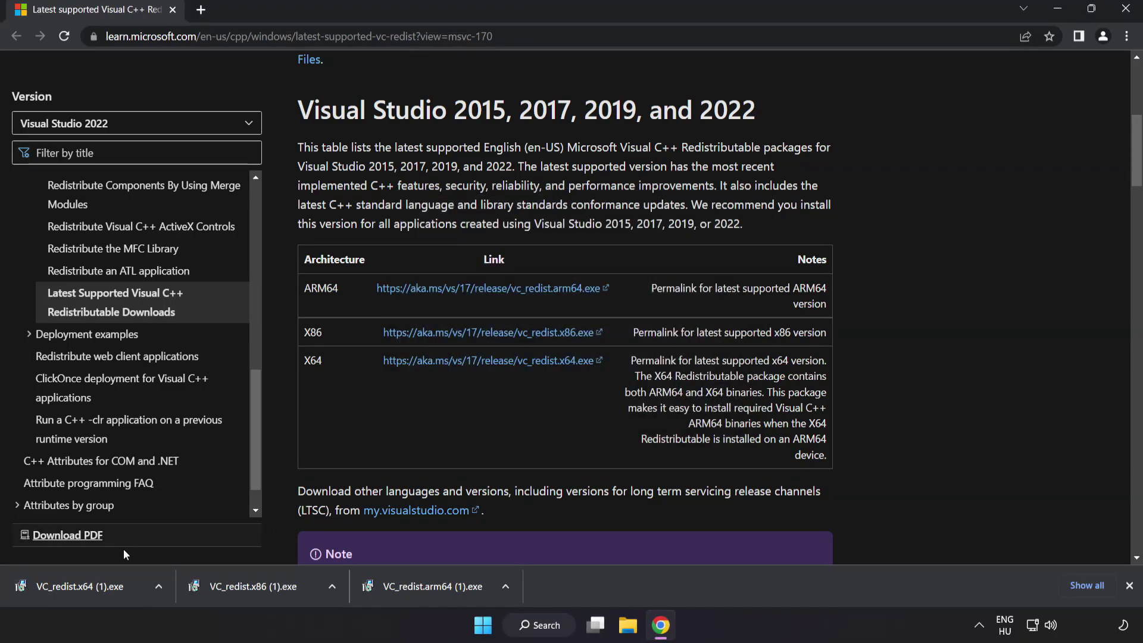
click(102, 583)
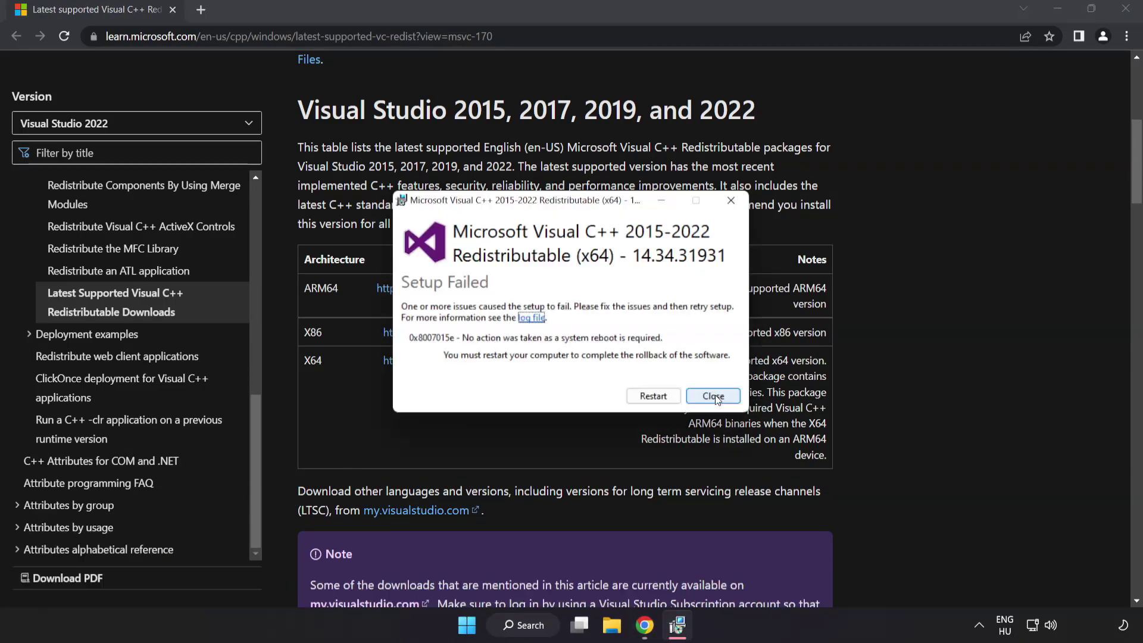
click(713, 396)
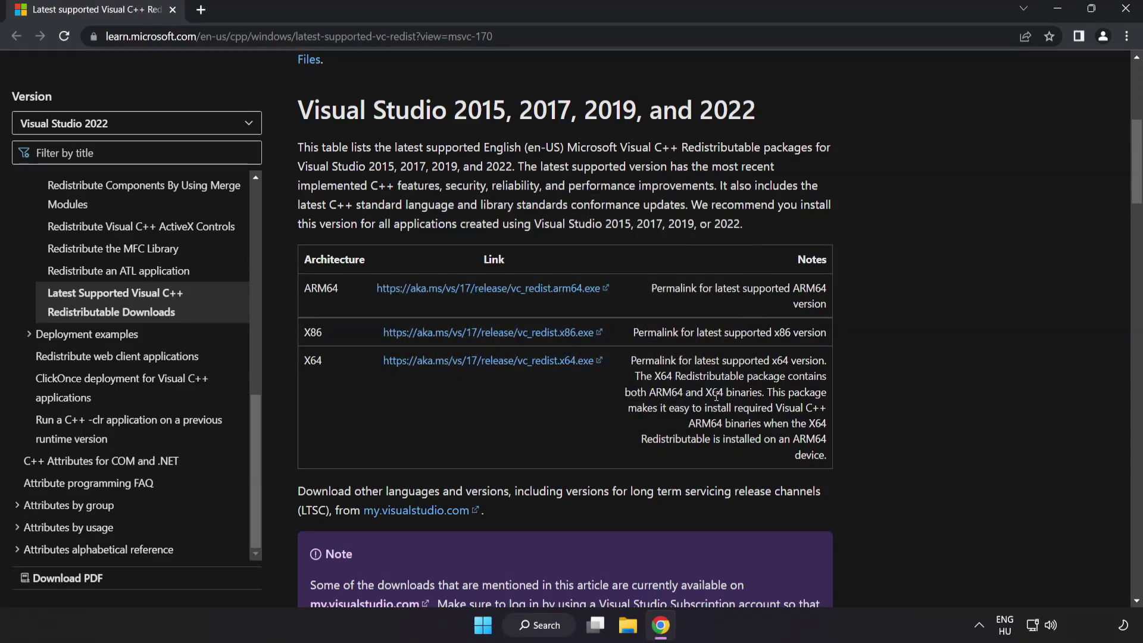
Close Chrome and launch Command Prompt as administrator from a 'cmd' search.
click(1124, 14)
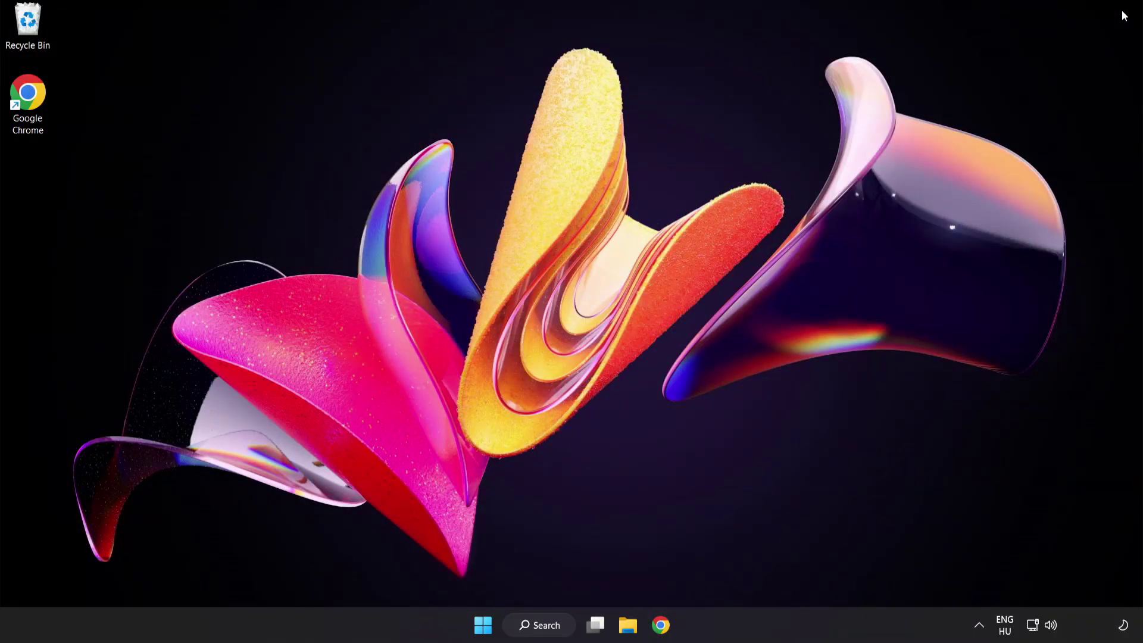
click(539, 629)
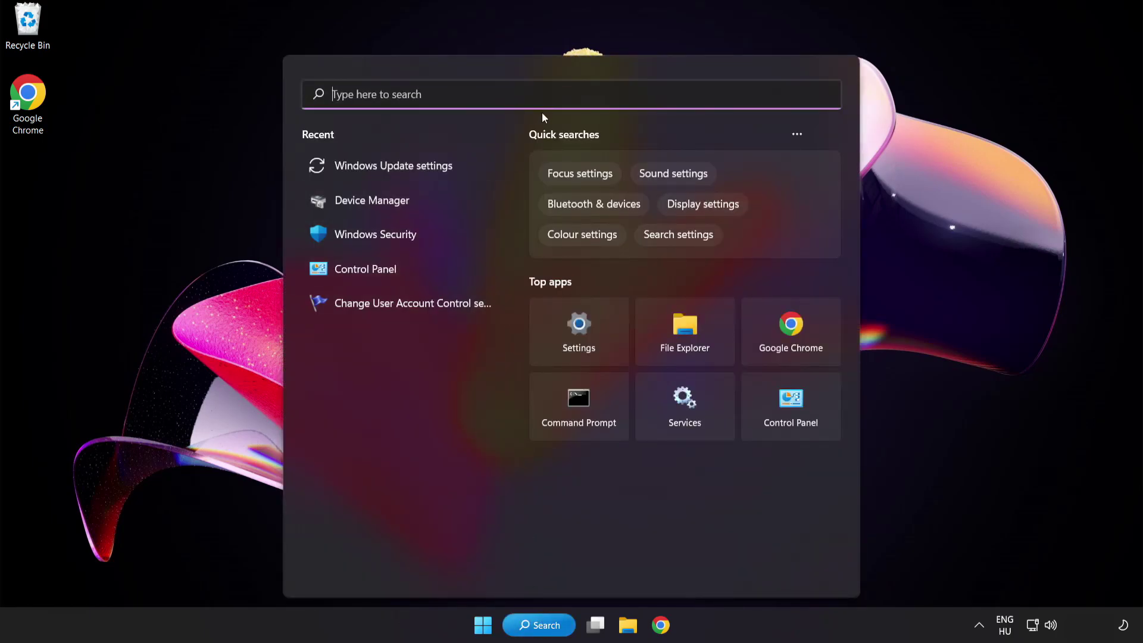
text(cmd)
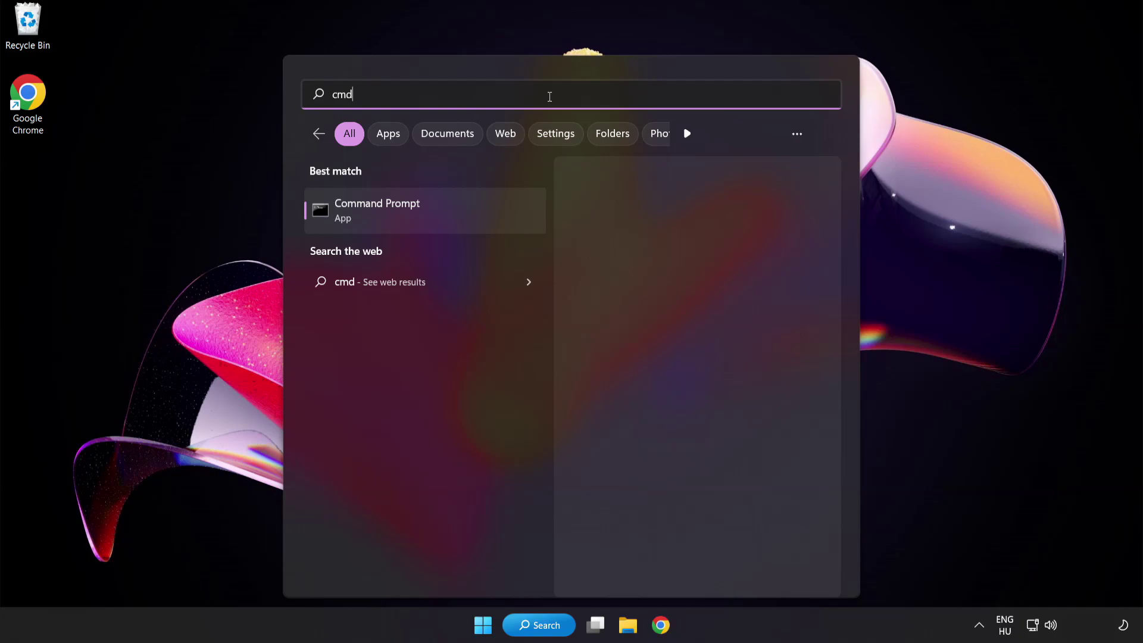
right_click(428, 219)
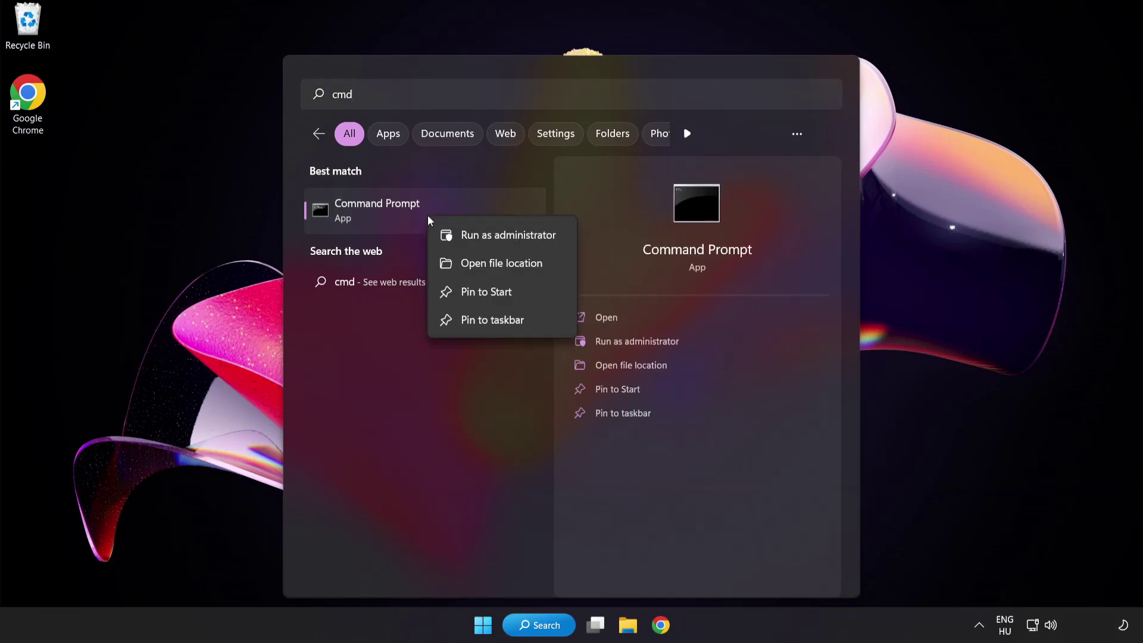
click(480, 237)
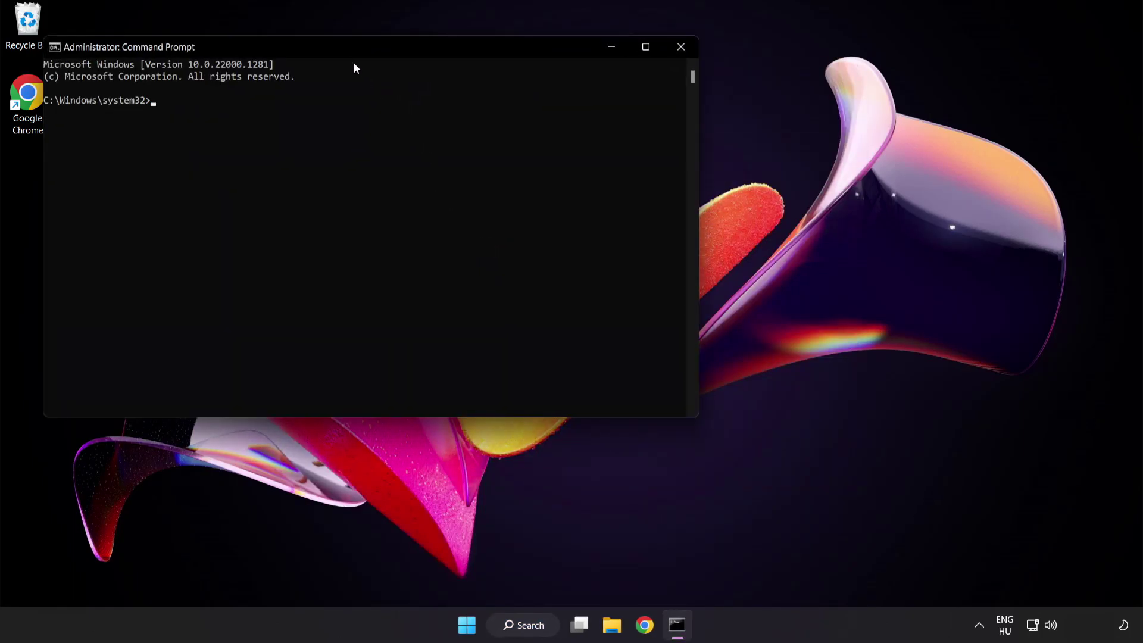
Run 'sfc /scannow' in the centred Command Prompt window; no integrity violations found.
drag(326, 52, 498, 116)
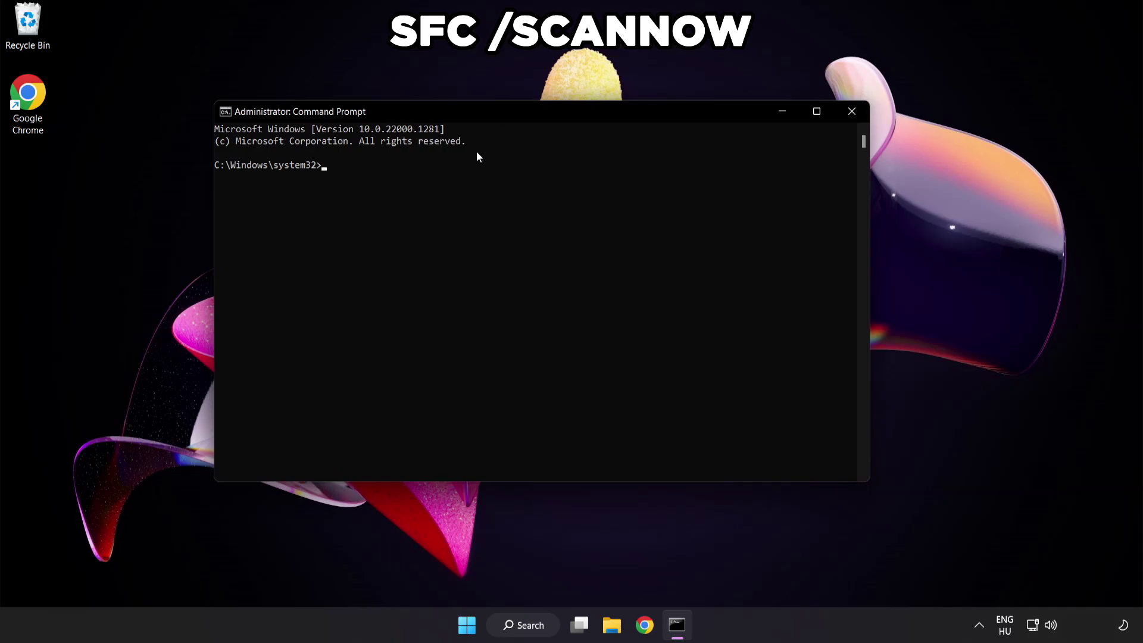
text(sfc /scannow)
key(Return)
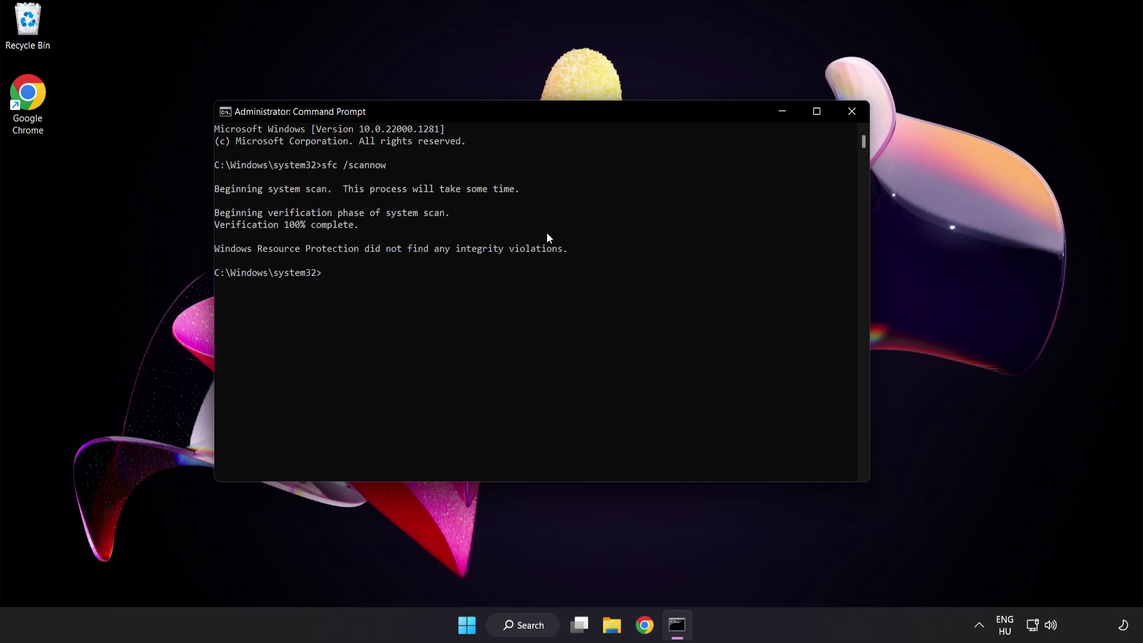
Close Command Prompt and show the Start menu's Sleep, Shut down and Restart options.
click(851, 113)
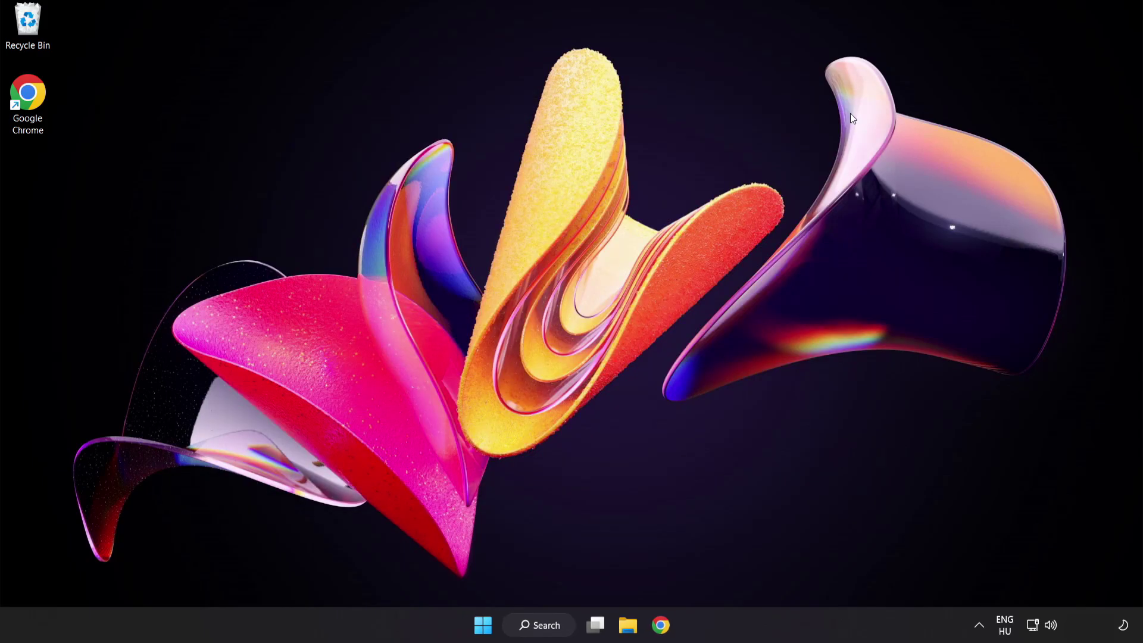
key(super)
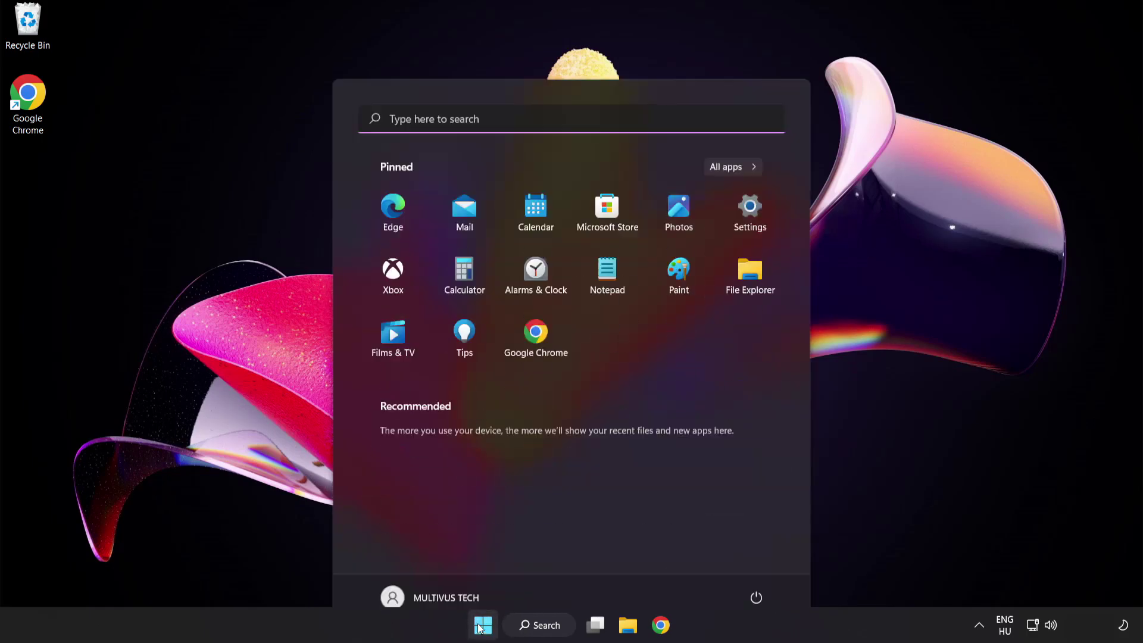
click(757, 573)
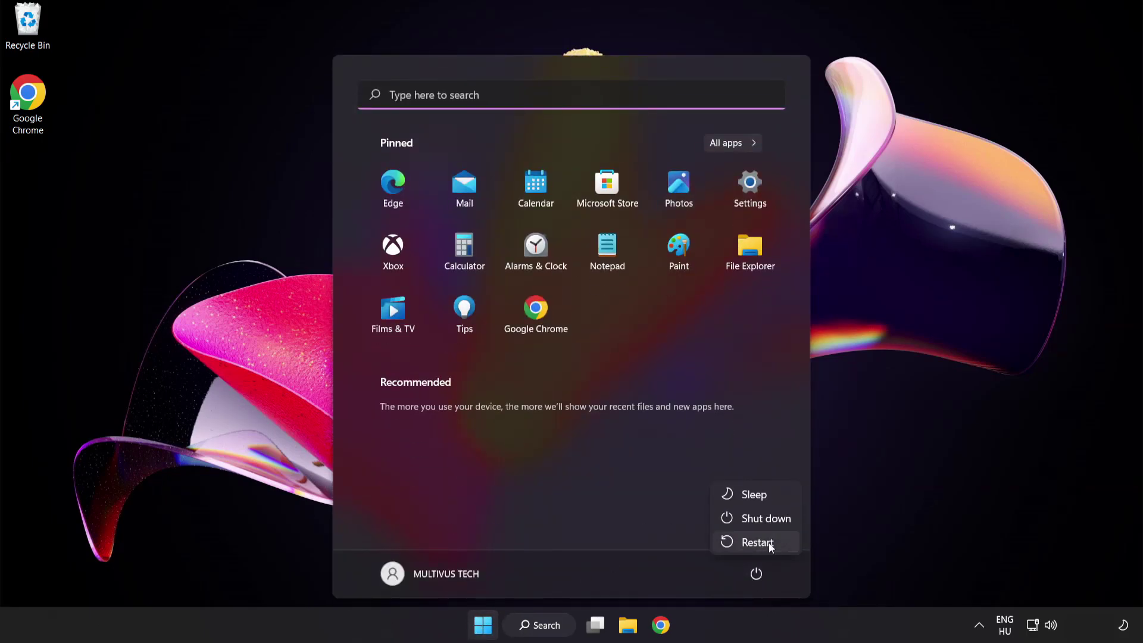